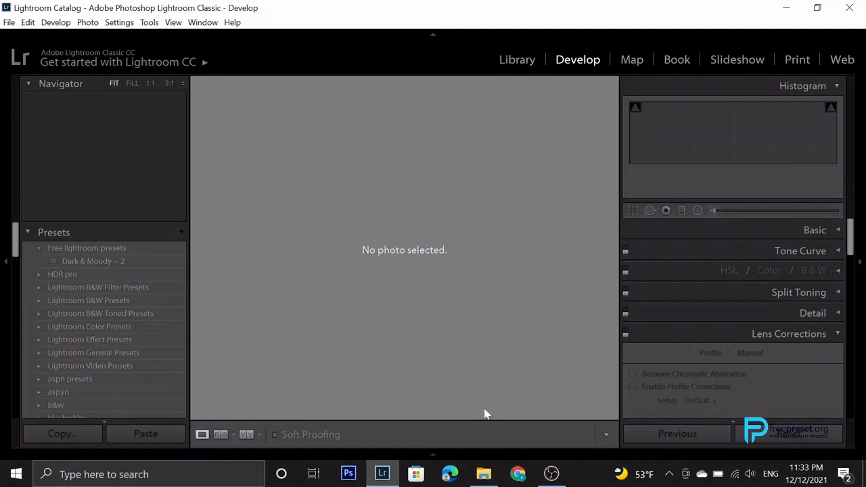
Select all five golden glow photos in the download folder and try to bring them into Lightroom's Develop module
click(483, 473)
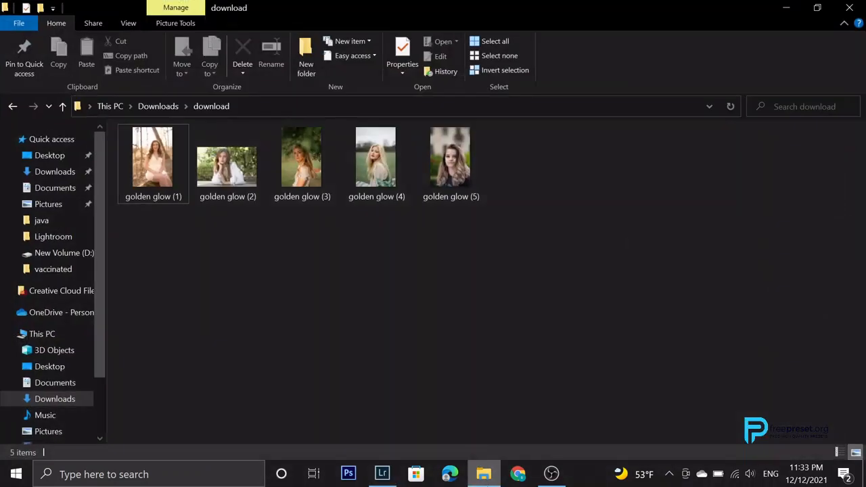
click(429, 170)
key(ctrl+a)
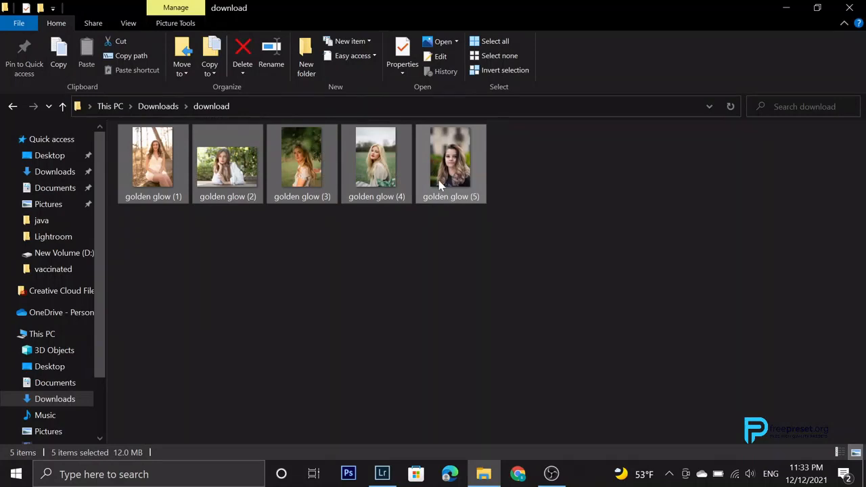
drag(440, 184, 417, 279)
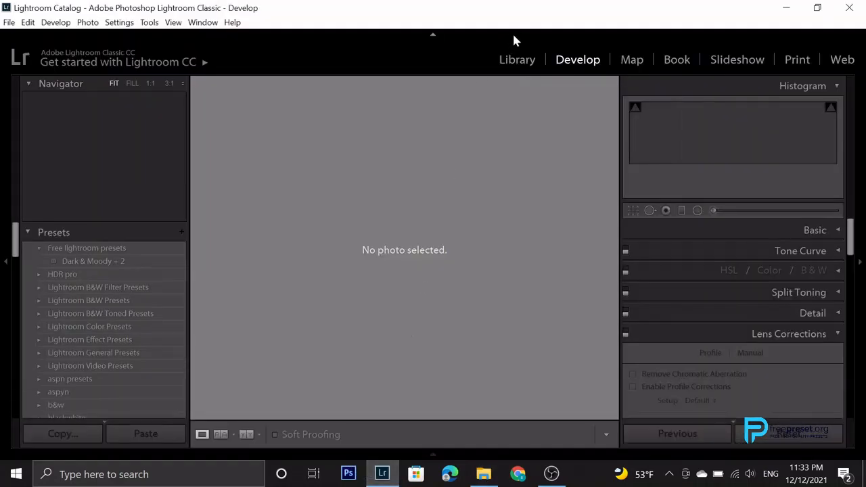
Import the five golden glow photos into the Lightroom library and open the first one in the Develop module
click(518, 64)
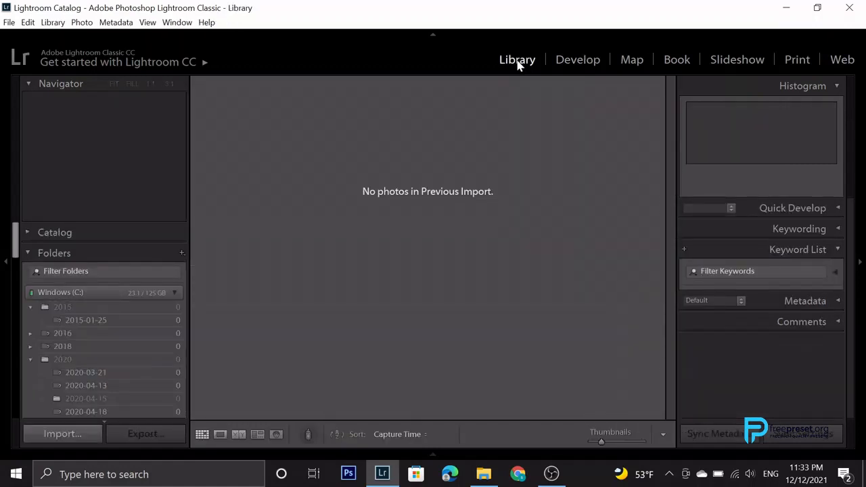
click(483, 473)
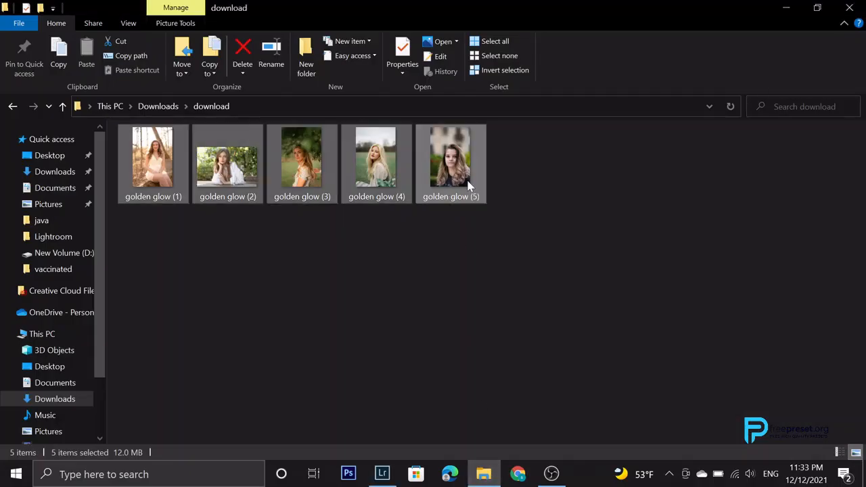
drag(467, 184, 431, 262)
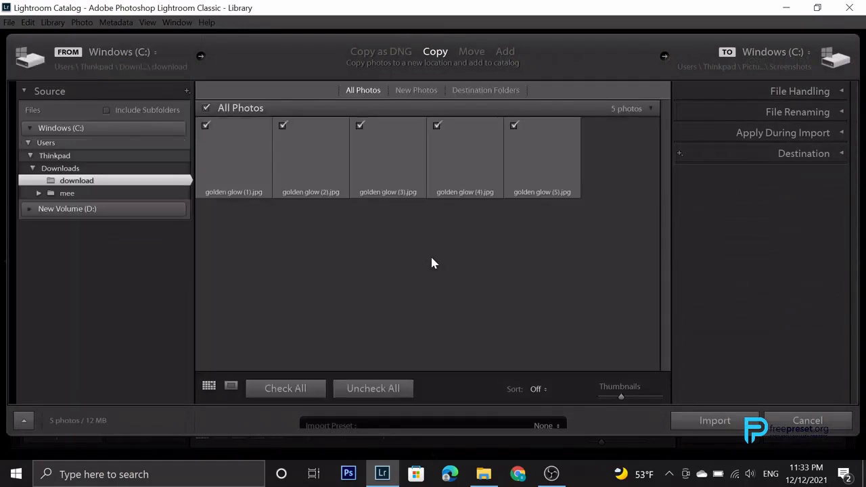
click(716, 421)
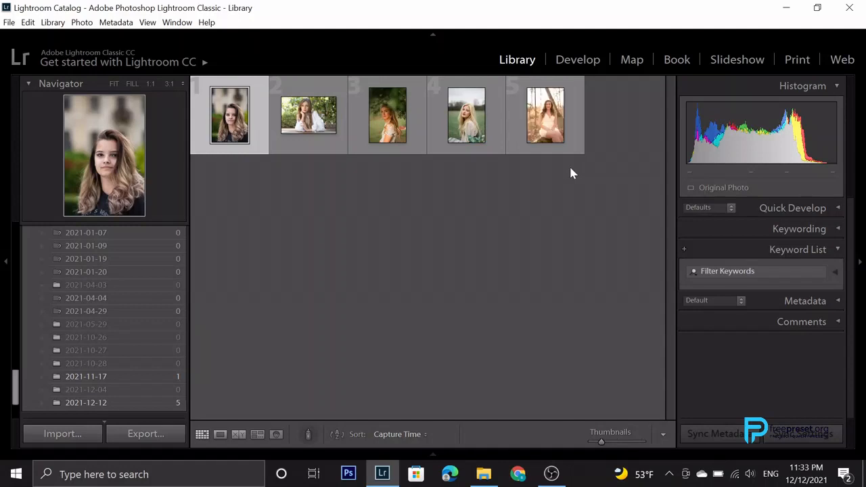
click(589, 60)
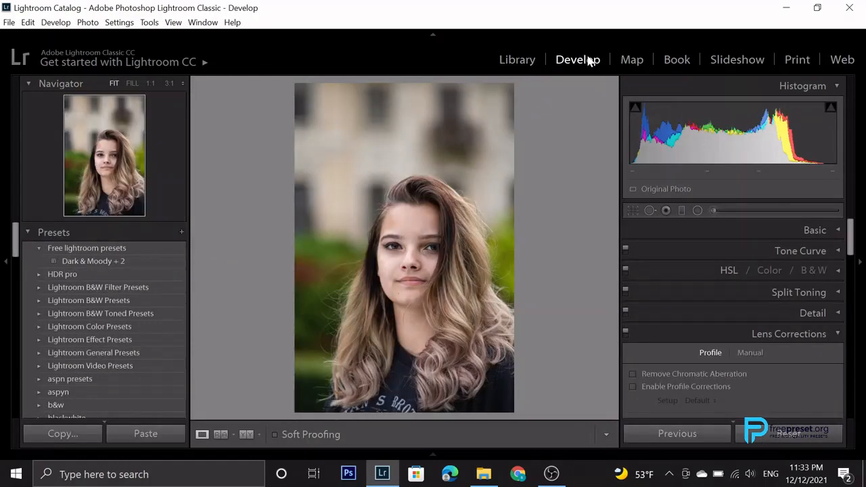
Switch to Chrome and open the website freepreset.org
mouse_move(441, 460)
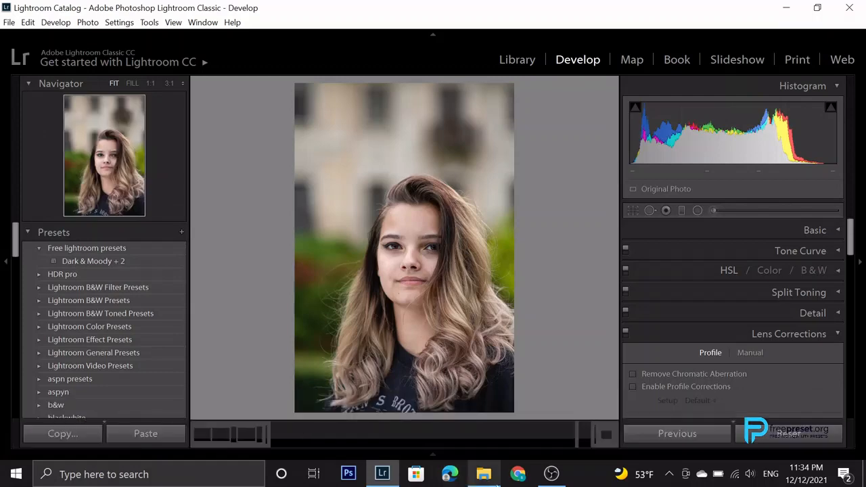
click(519, 476)
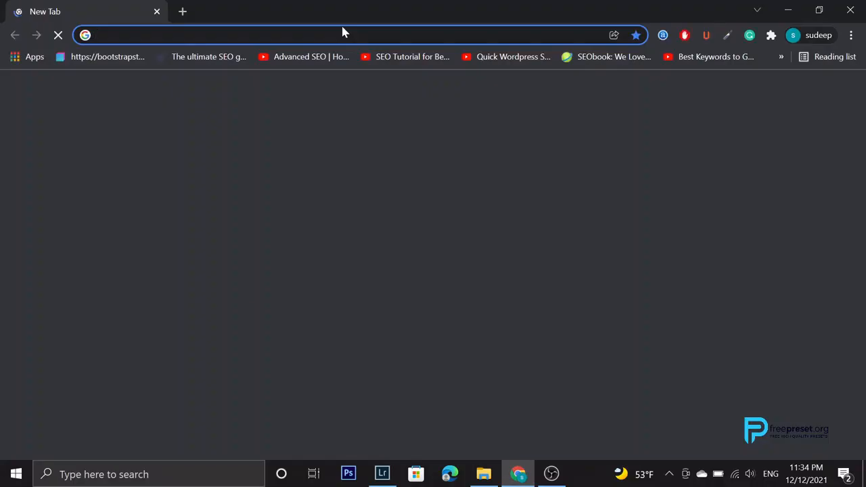
text(fr)
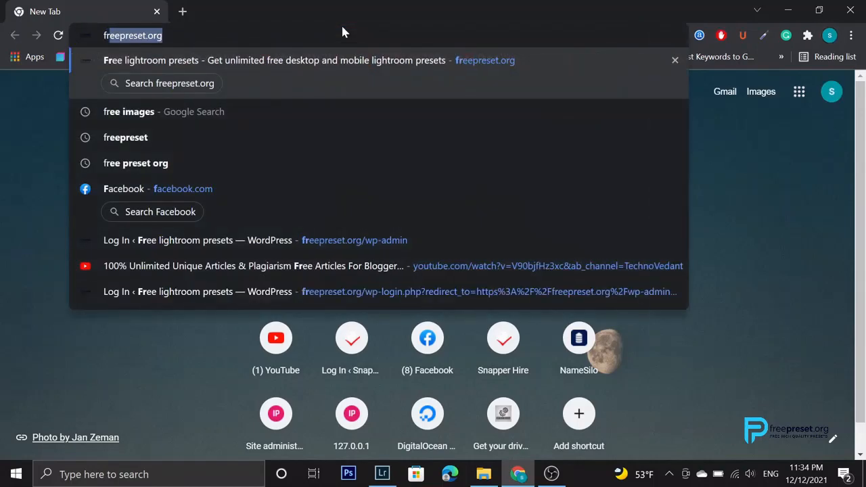
text(e)
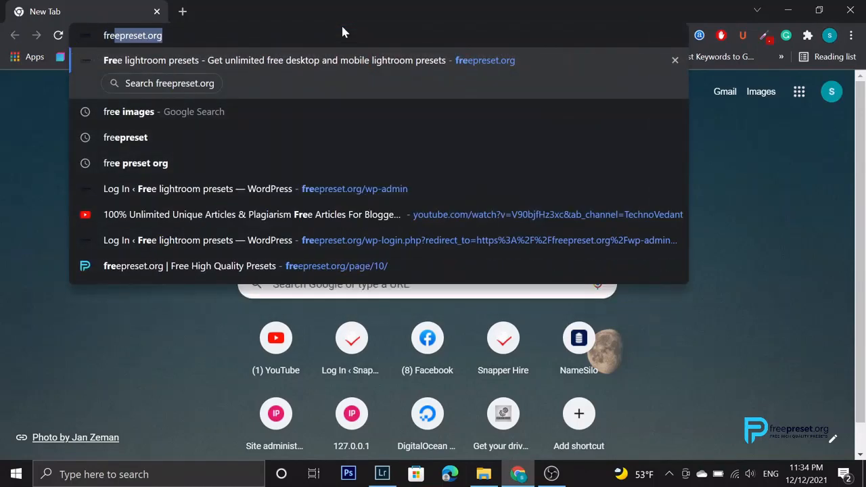
text(epreset)
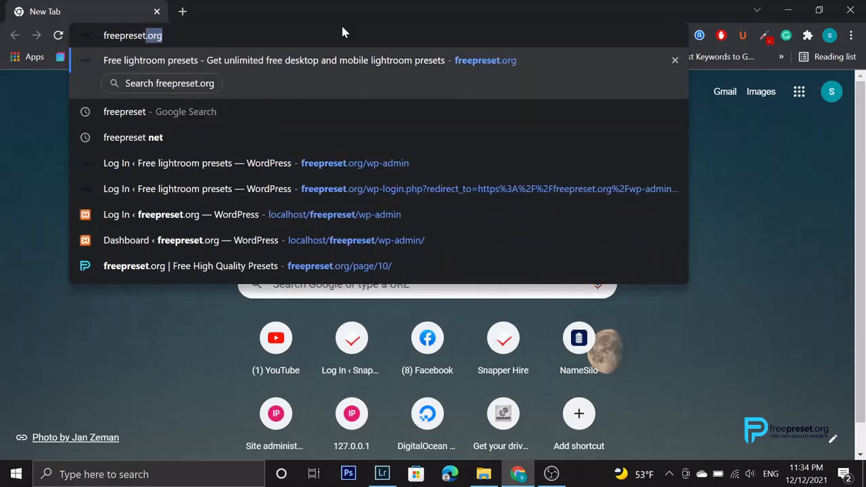
text(.or)
key(Return)
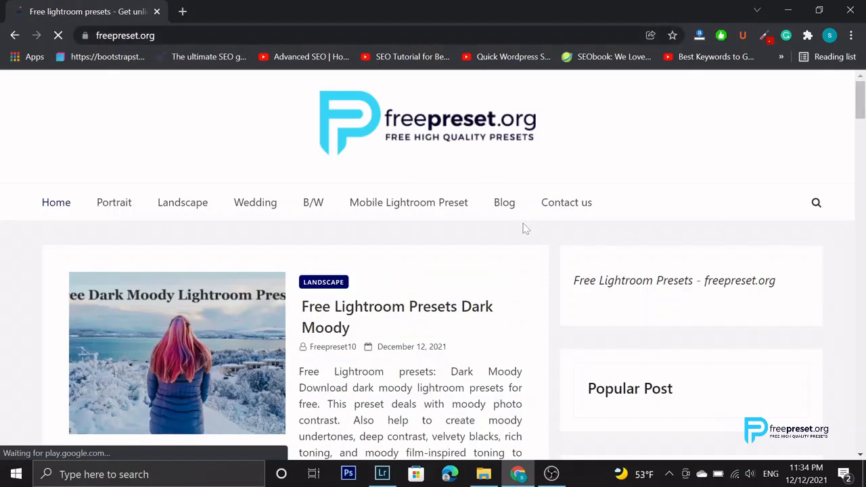
Find the Golden Glow Lightroom Presets post on the home page and open it
scroll(526, 229, down, 1)
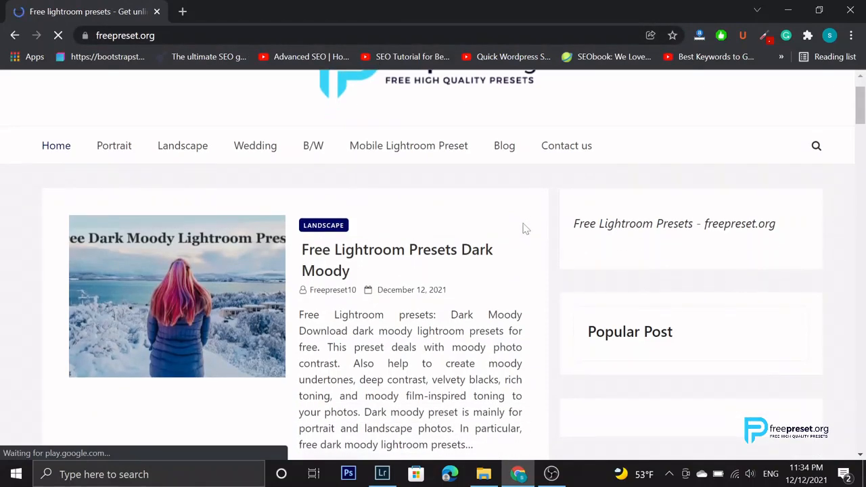
scroll(525, 229, down, 12)
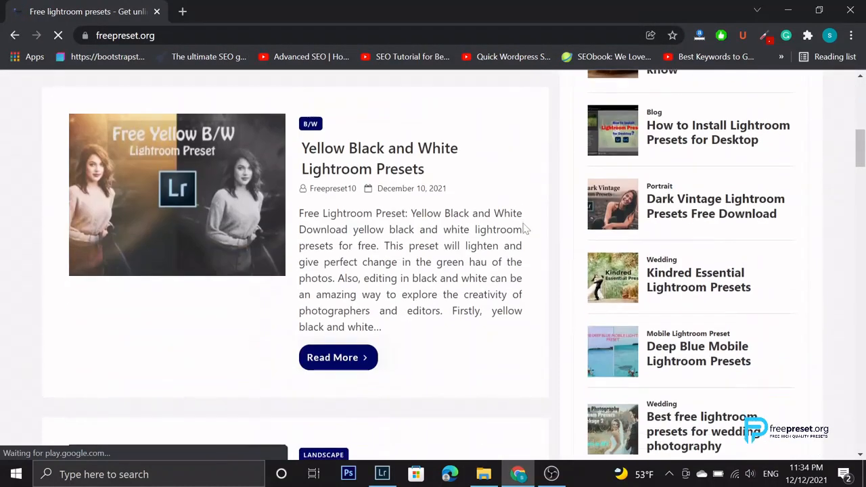
scroll(526, 228, down, 1)
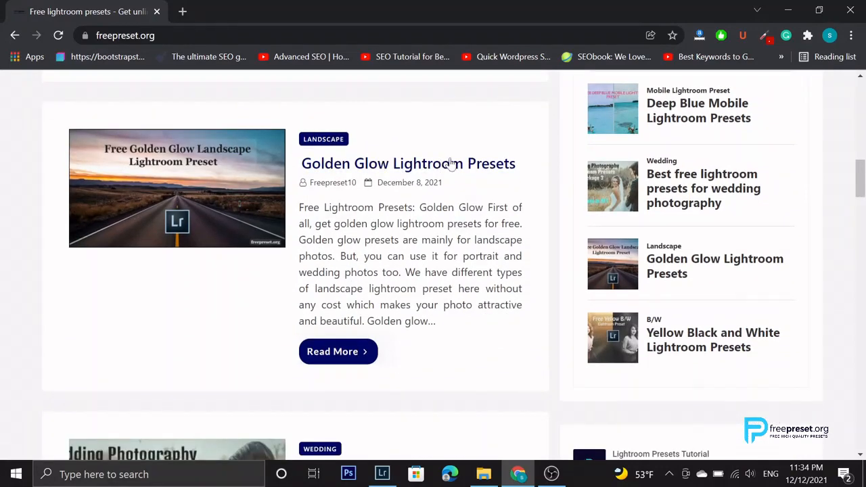
click(419, 172)
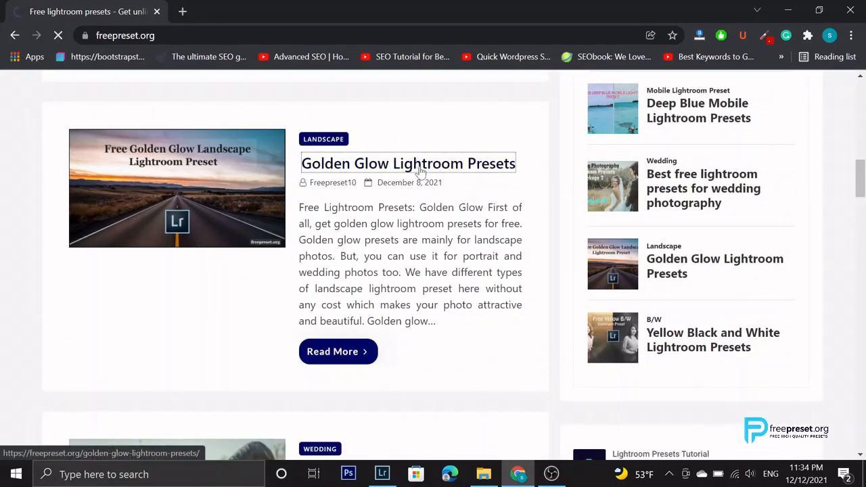
Review the Golden Glow preset post through to its download section and download the preset zip file
scroll(546, 326, down, 3)
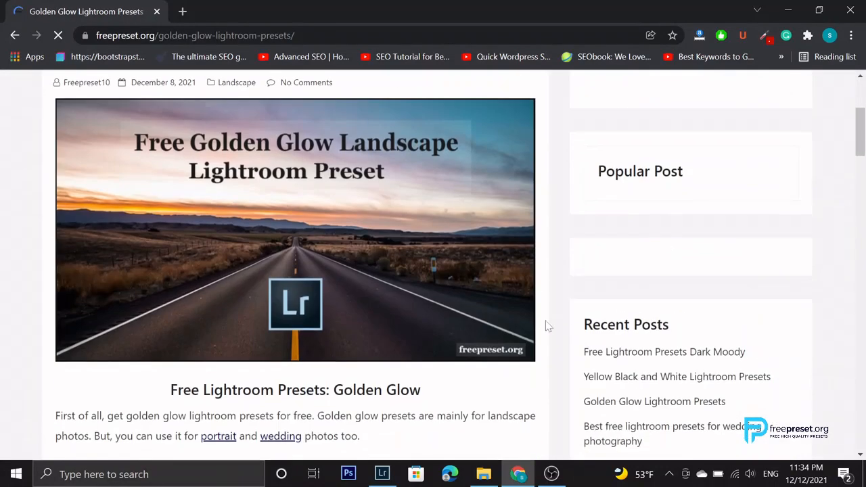
scroll(546, 325, down, 5)
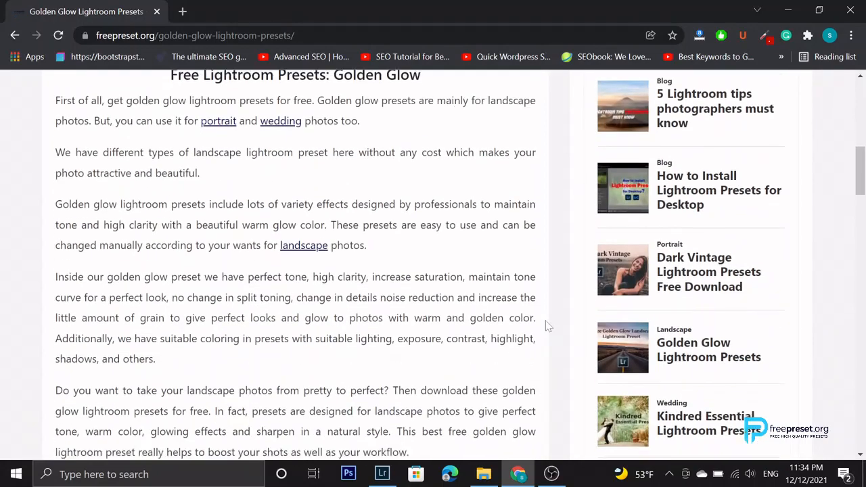
scroll(547, 325, down, 4)
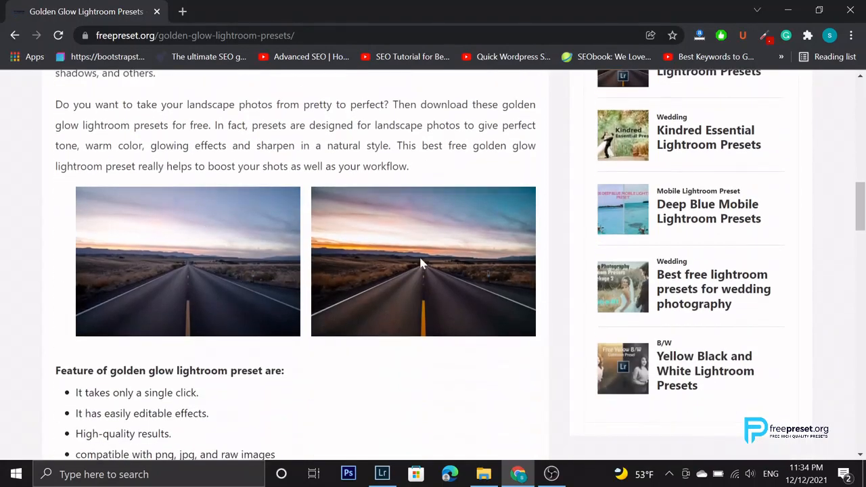
scroll(433, 290, down, 3)
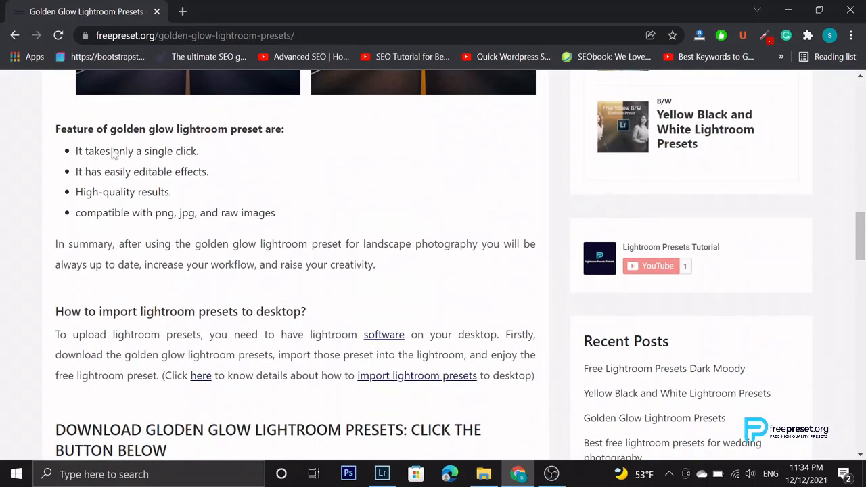
scroll(433, 263, down, 2)
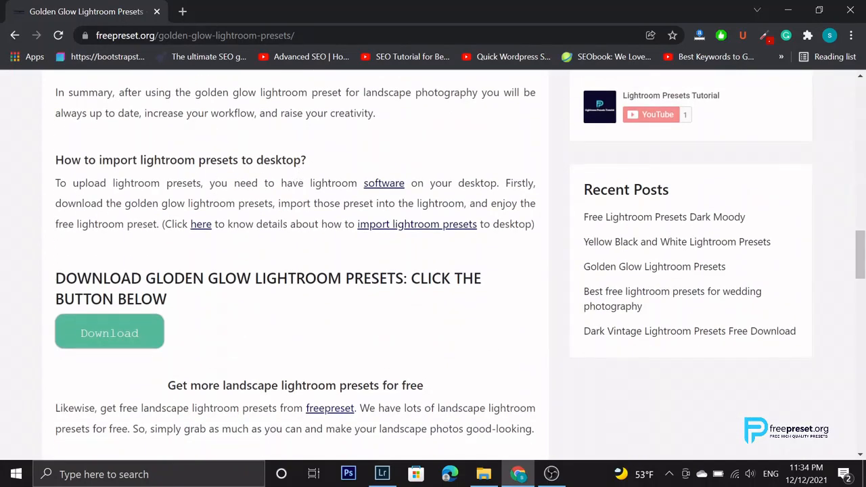
drag(55, 159, 323, 166)
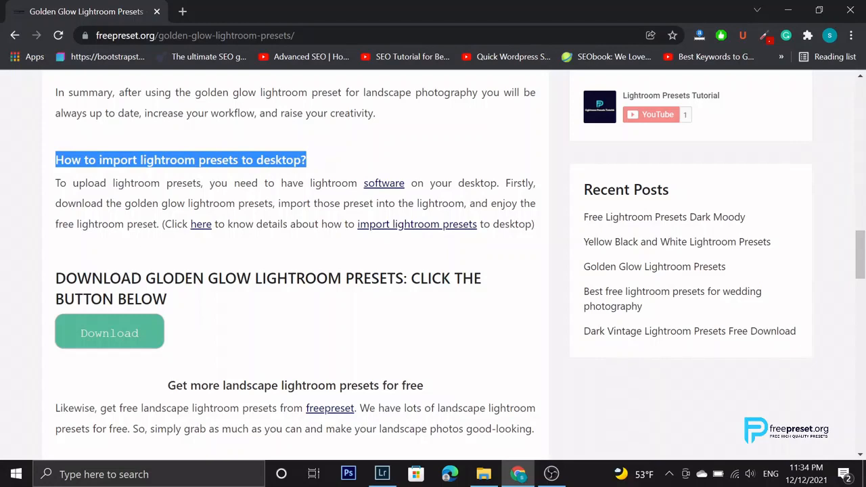
drag(55, 277, 184, 307)
scroll(183, 307, down, 1)
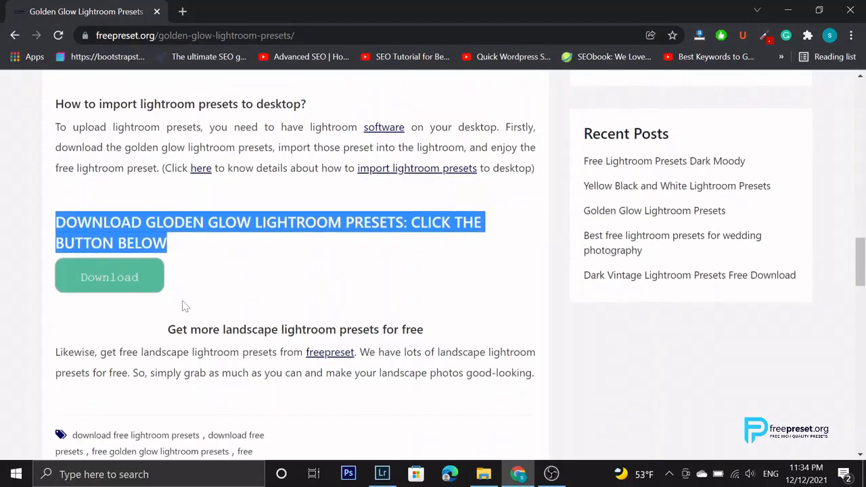
click(115, 277)
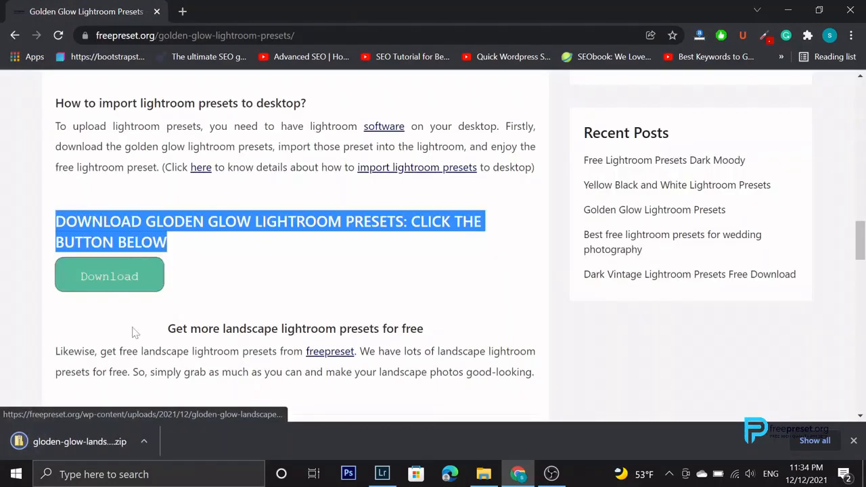
Extract the downloaded gloden-glow-landscape-lightroom-presets zip in its download folder and open the extracted folder containing the preset files
click(144, 441)
click(182, 396)
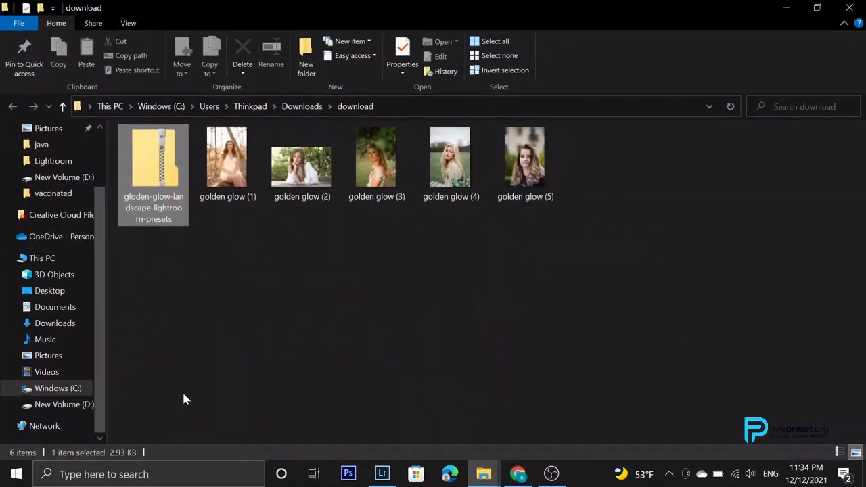
right_click(159, 174)
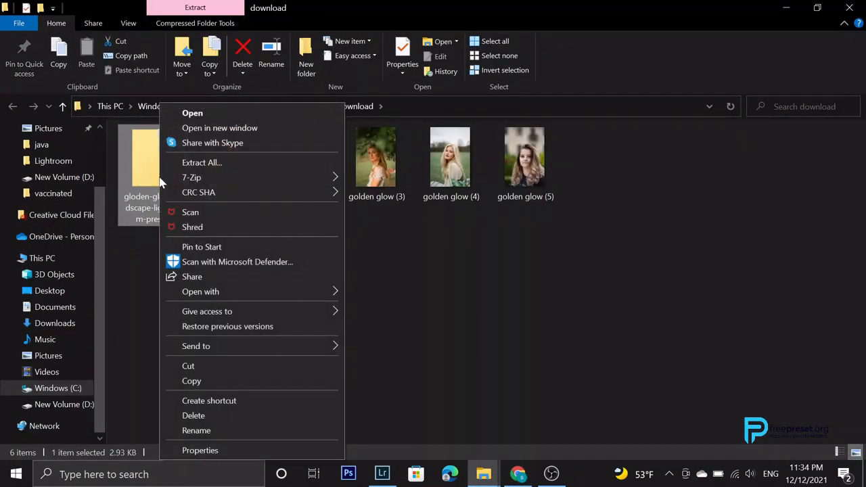
click(216, 163)
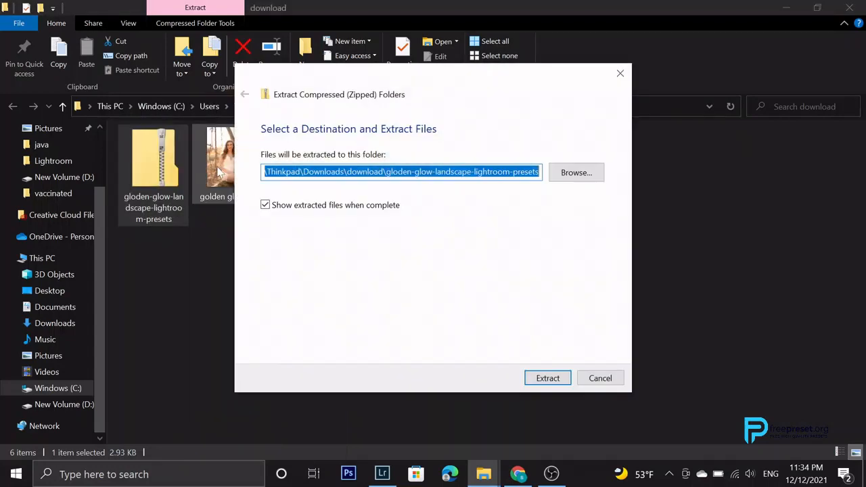
key(Return)
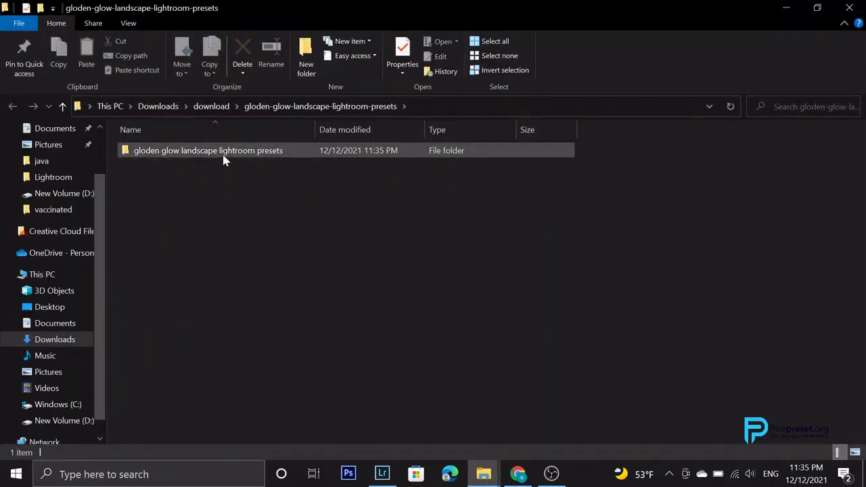
double_click(223, 157)
double_click(222, 152)
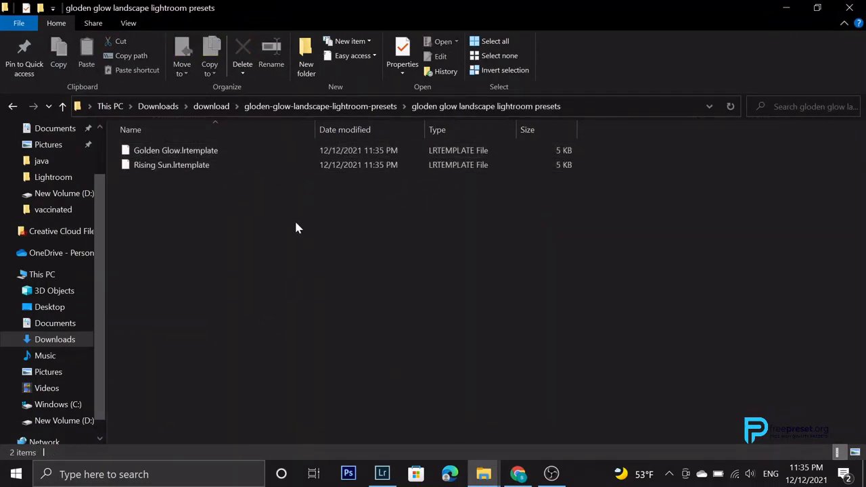
Switch to Lightroom Classic and create a new preset folder named "golden glow preset"
click(382, 474)
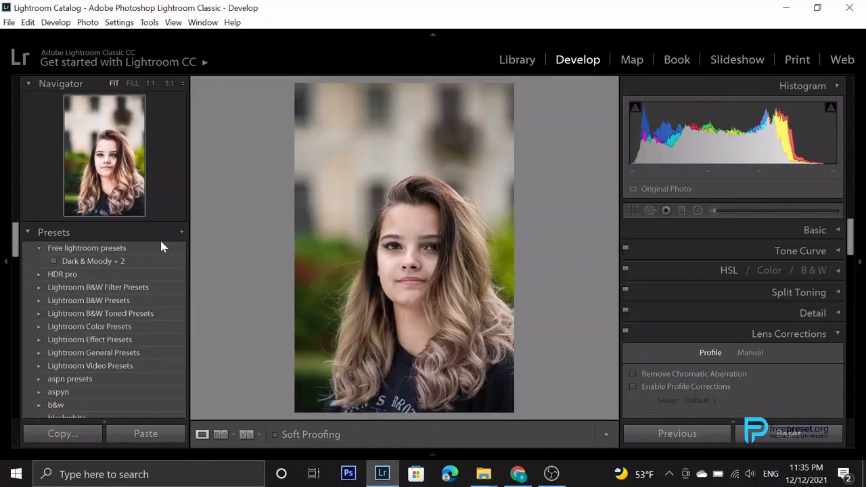
click(39, 247)
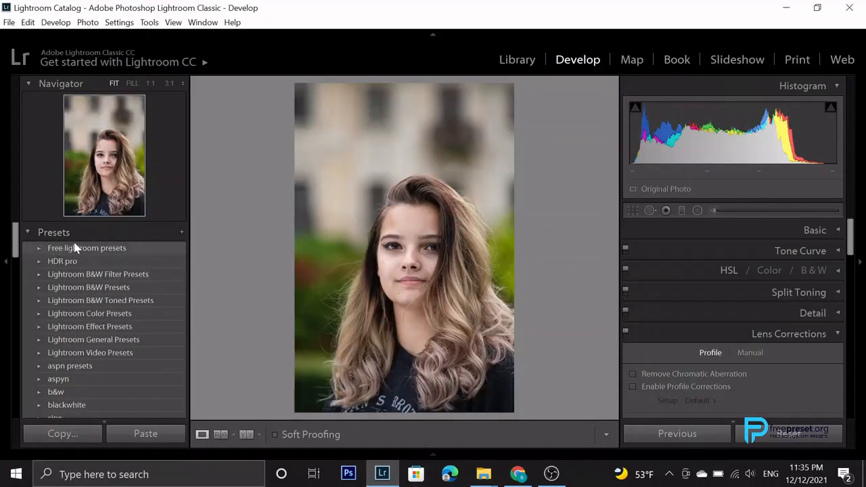
right_click(75, 246)
click(112, 251)
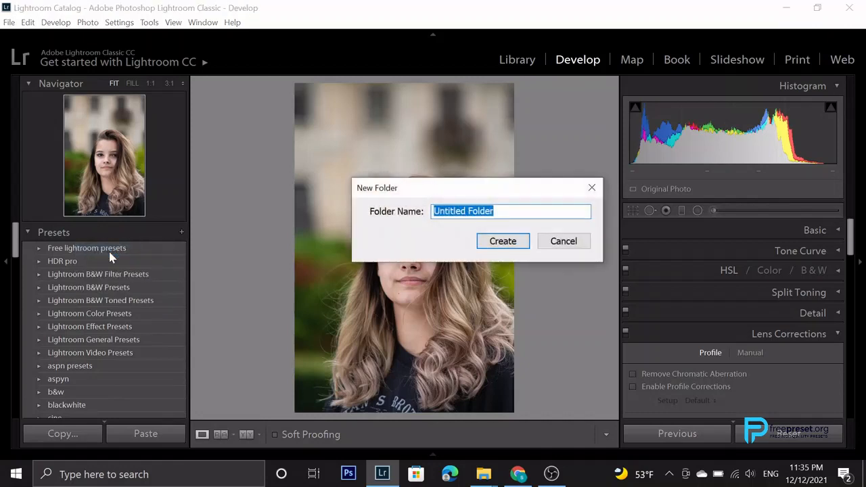
text(golde)
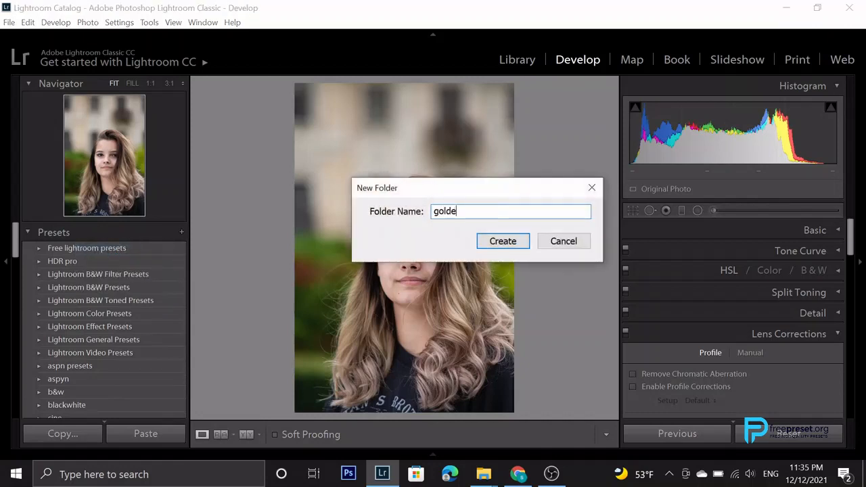
text(n glow p)
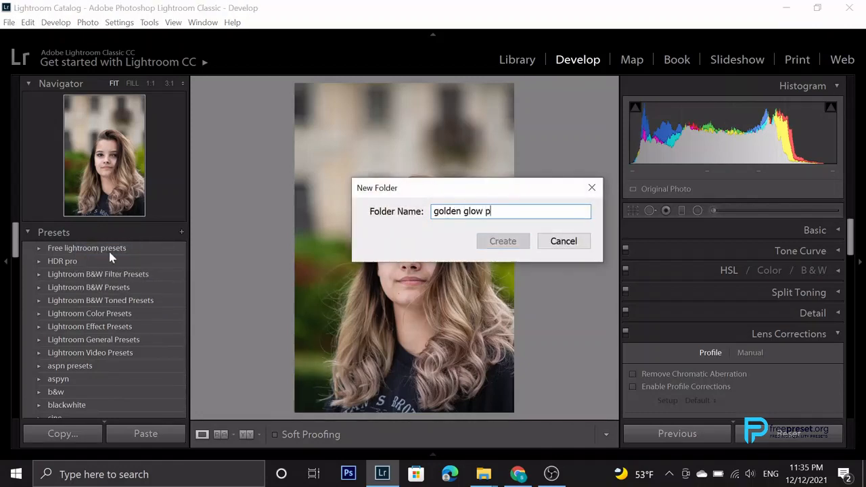
text(reset)
key(Return)
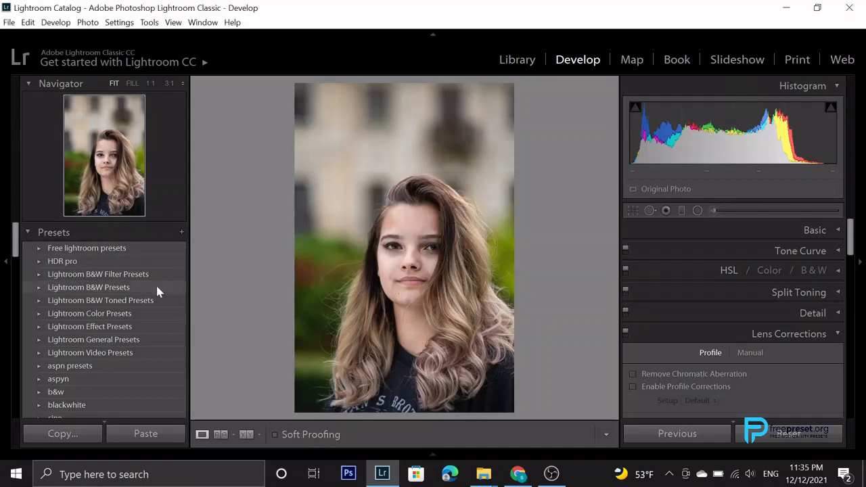
Import Golden Glow.lrtemplate and Rising Sun.lrtemplate from the extracted download folder into the golden glow preset folder
scroll(156, 291, down, 8)
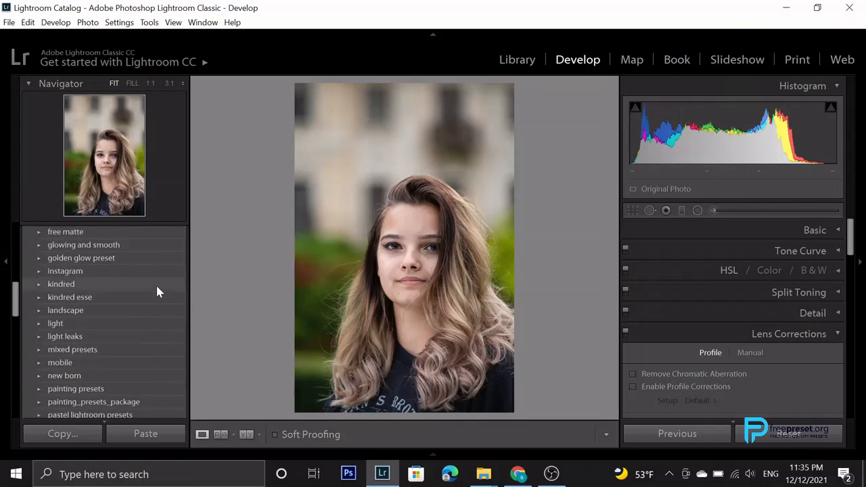
scroll(157, 291, down, 3)
scroll(156, 291, up, 5)
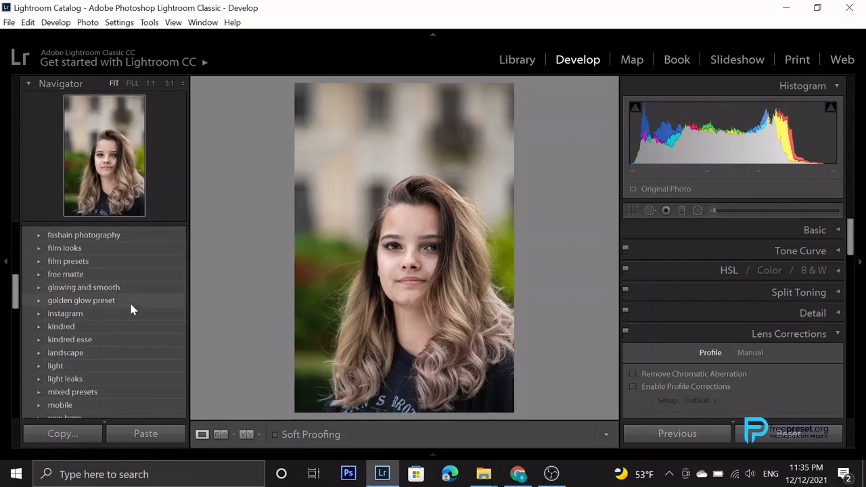
click(131, 303)
right_click(132, 308)
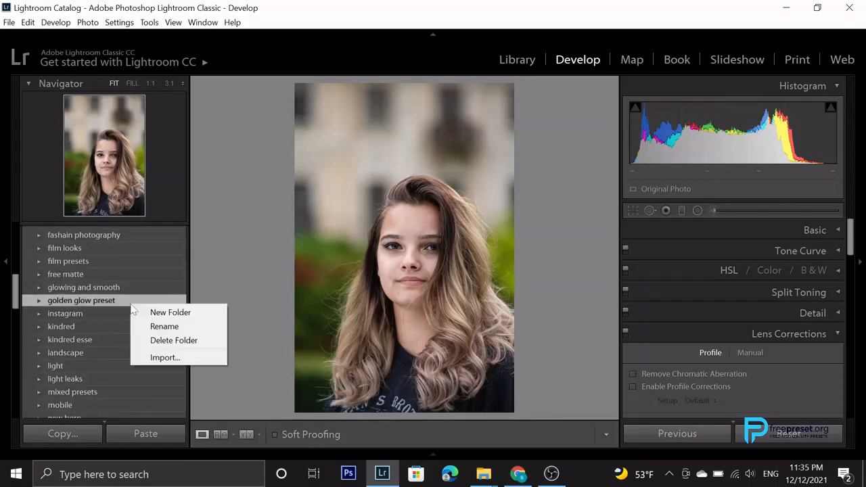
click(164, 360)
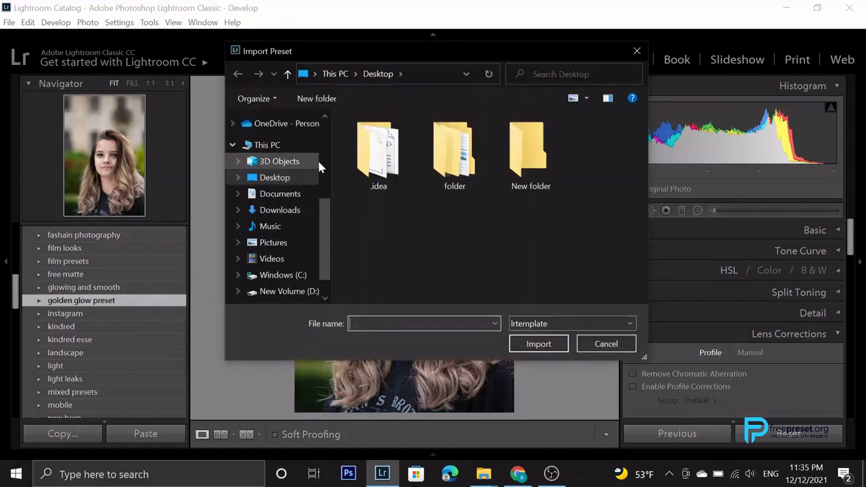
click(279, 210)
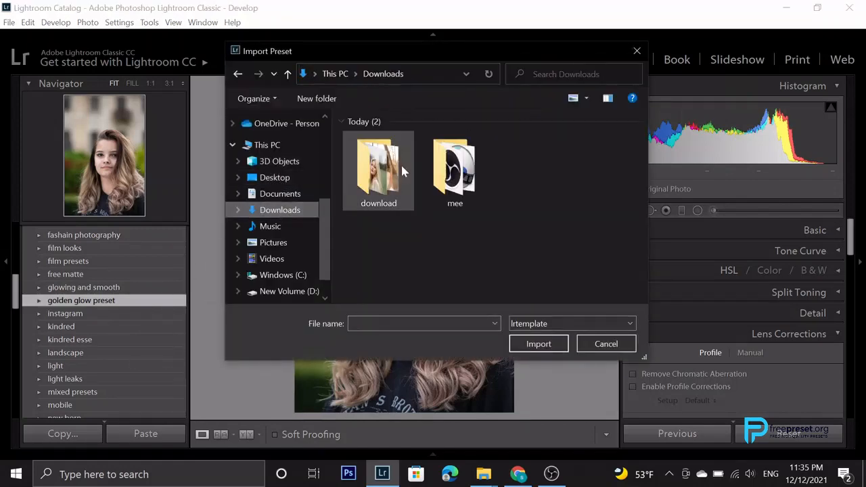
double_click(399, 184)
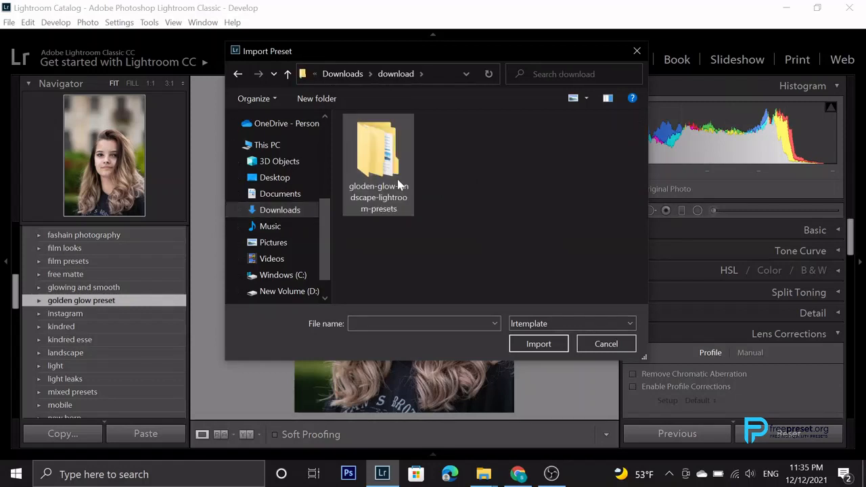
double_click(398, 181)
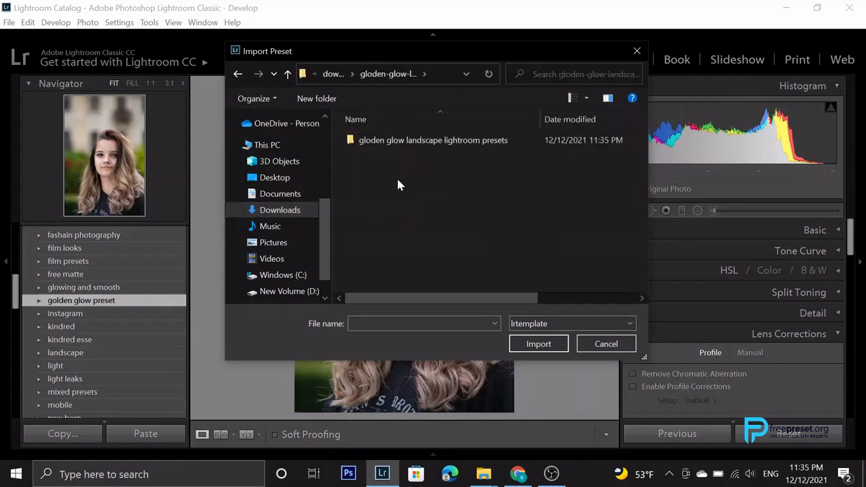
double_click(418, 140)
click(412, 140)
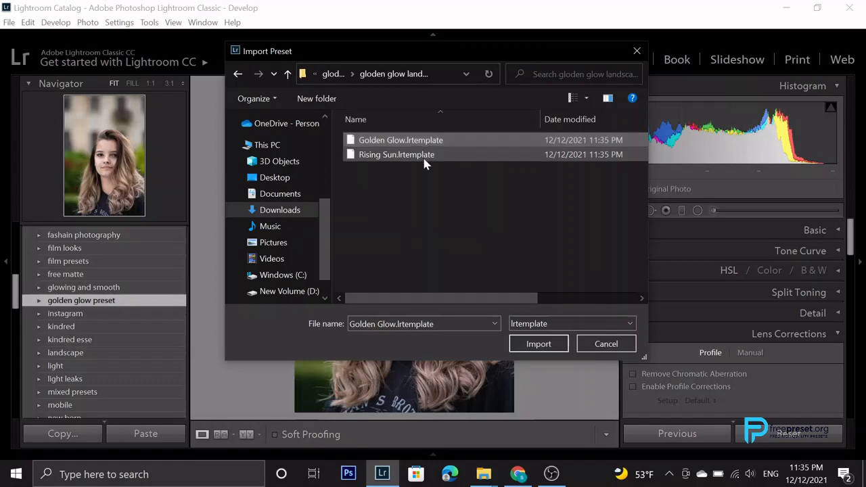
ctrl+click(424, 157)
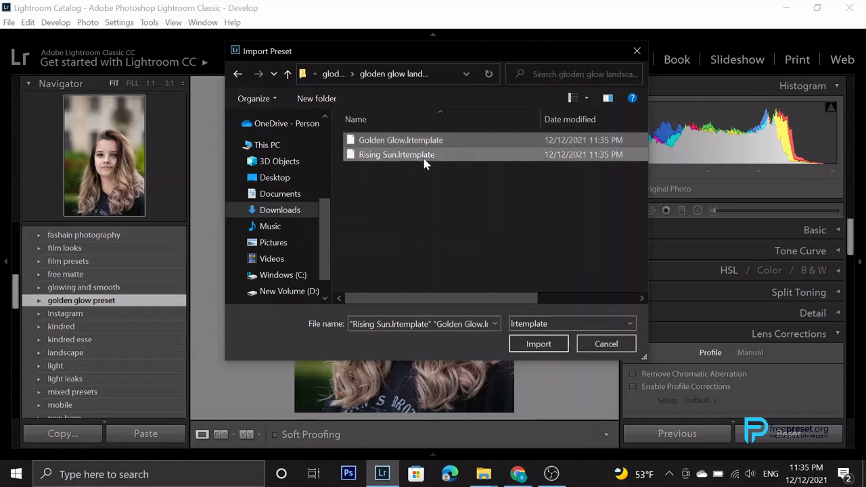
click(539, 344)
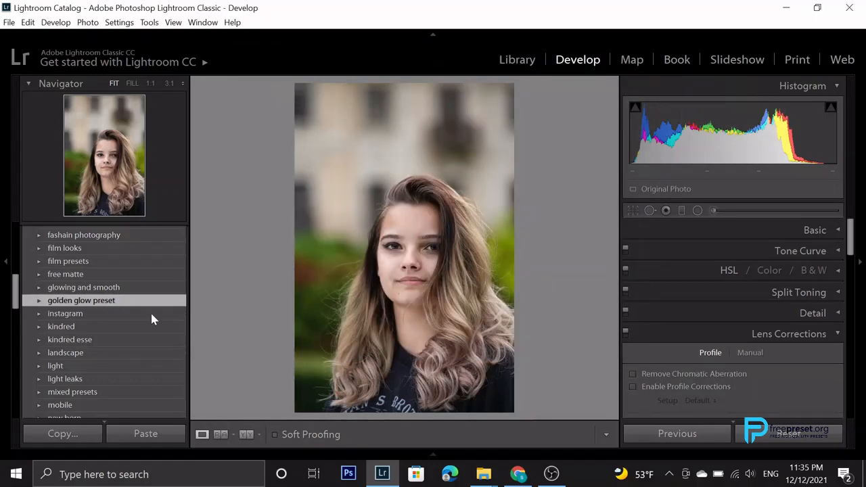
Try both presets in the golden glow preset folder on the portrait and leave Golden Glow applied
click(38, 301)
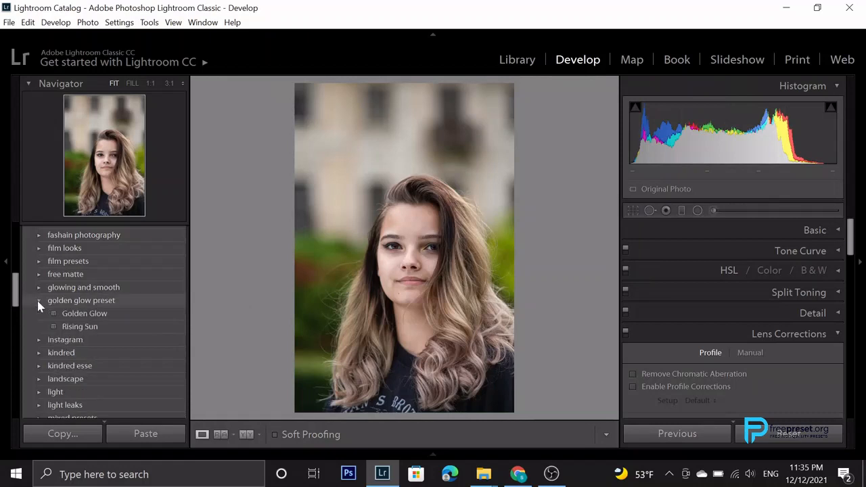
click(79, 320)
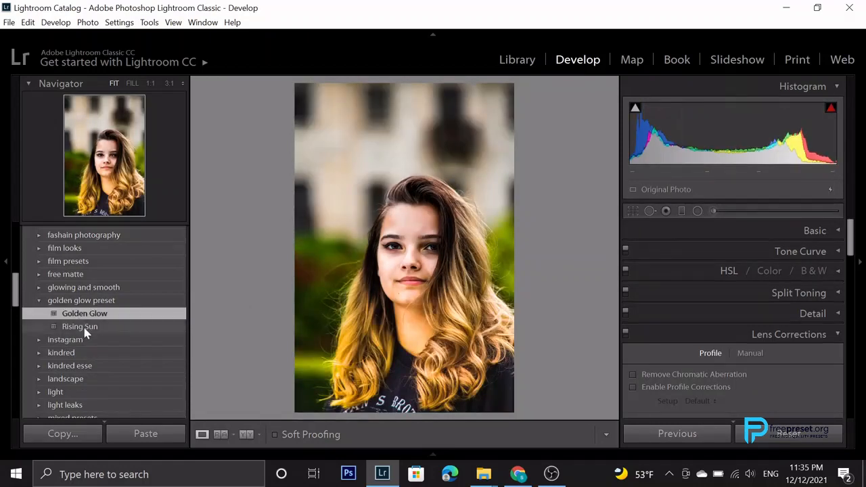
click(85, 329)
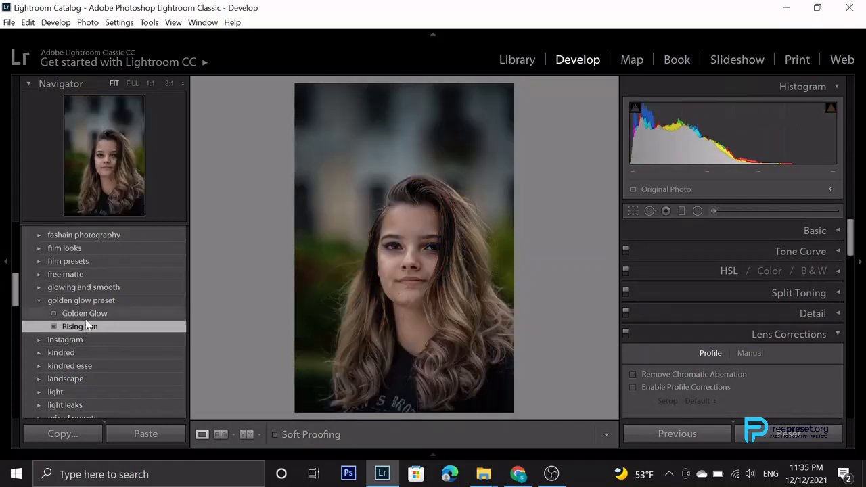
click(87, 316)
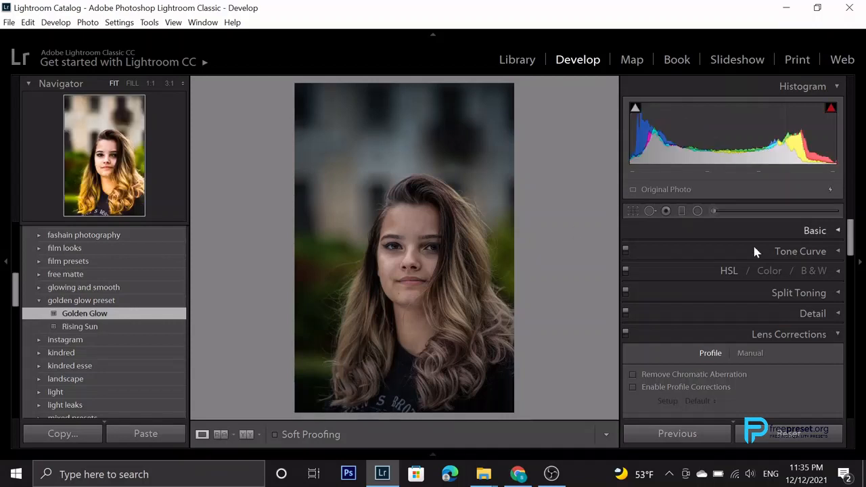
Set the portrait's Basic adjustments to Temp -5, Exposure -0.10 and Contrast +8
click(827, 231)
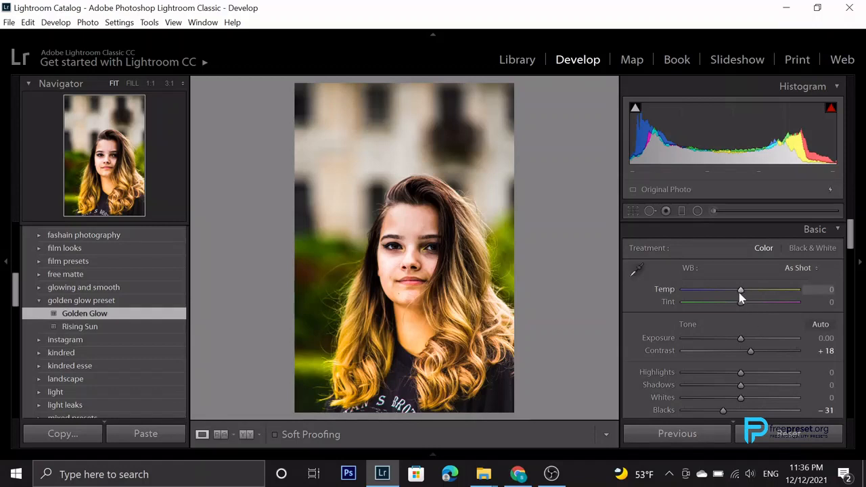
key(Down)
key(Down)
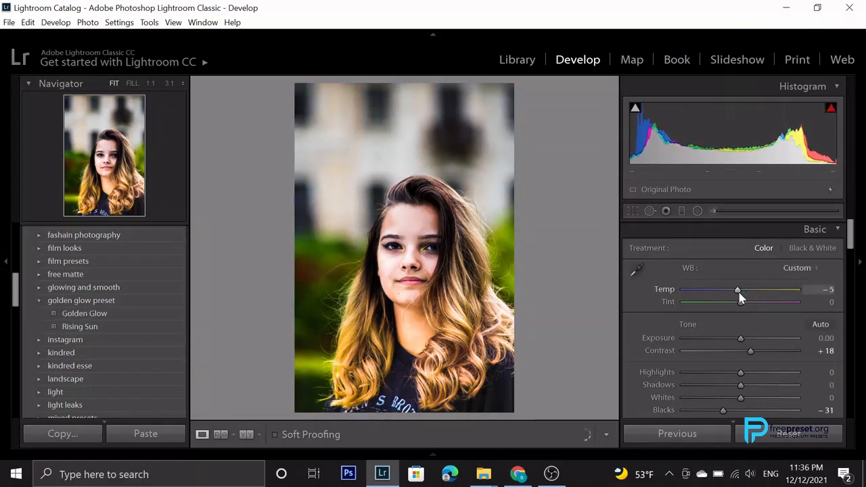
key(Up)
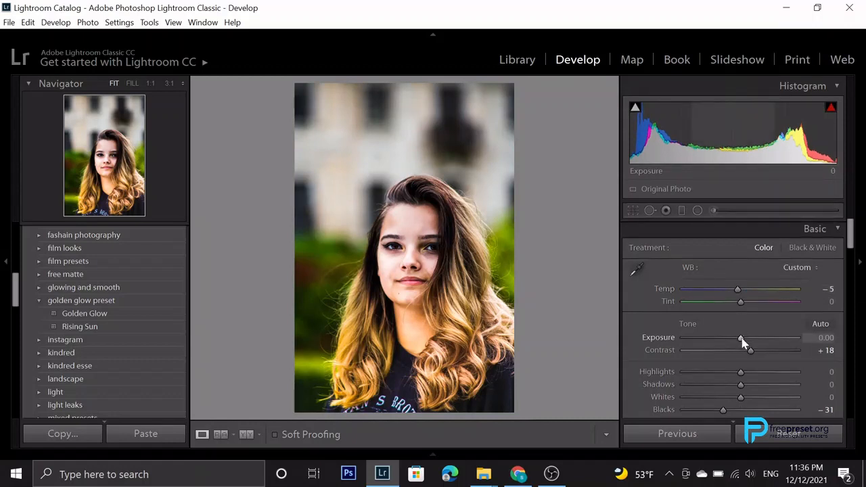
key(Down)
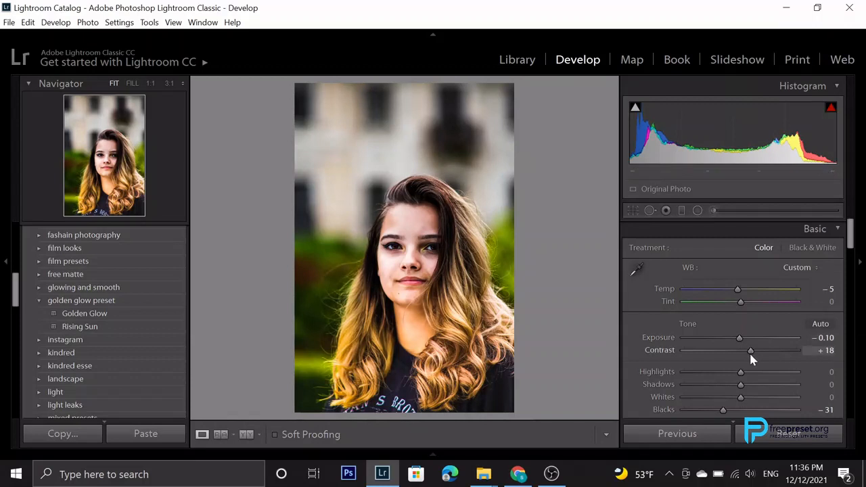
key(Down)
key(Down)
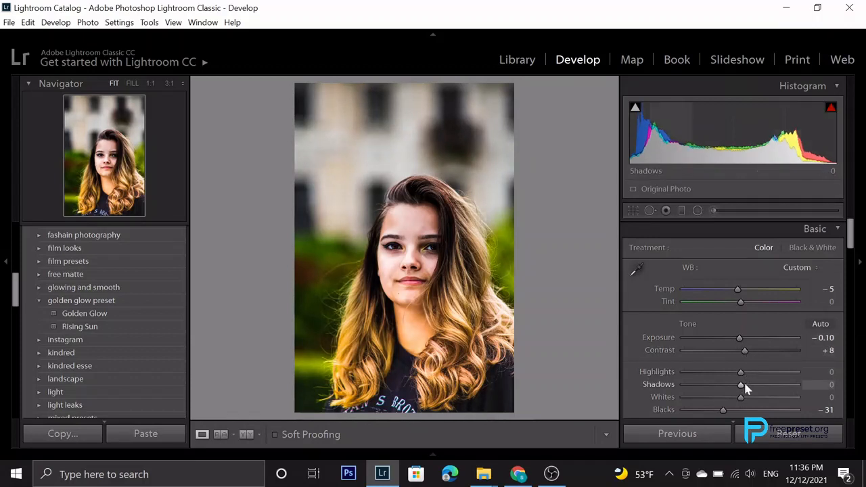
Set the portrait's Shadows to +30 and Whites to +10
key(Up)
key(Up)
key(Up)
key(Up)
key(Up)
key(Up)
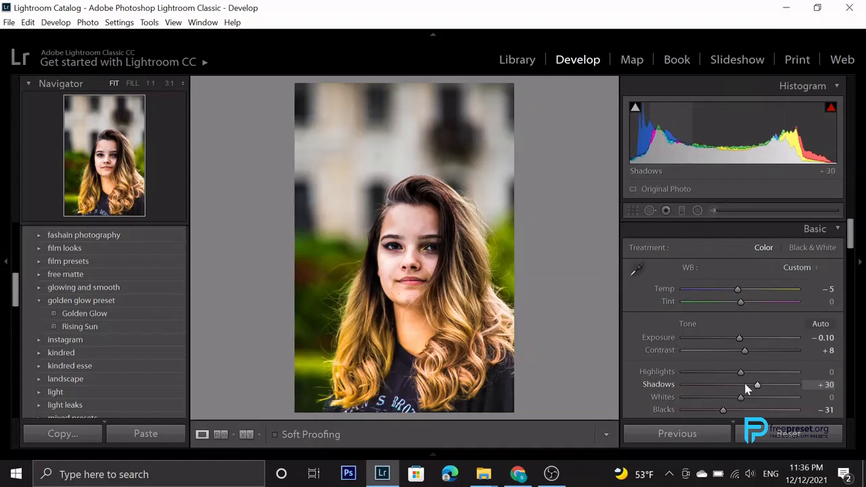
scroll(770, 361, down, 1)
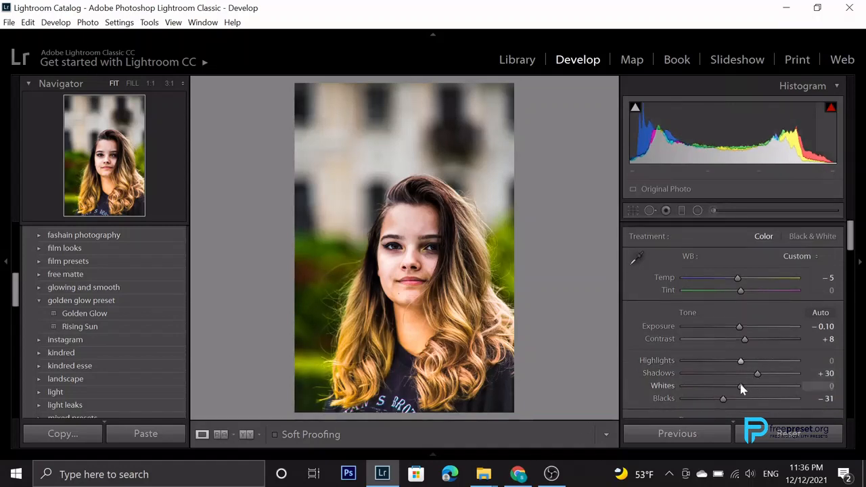
key(Up)
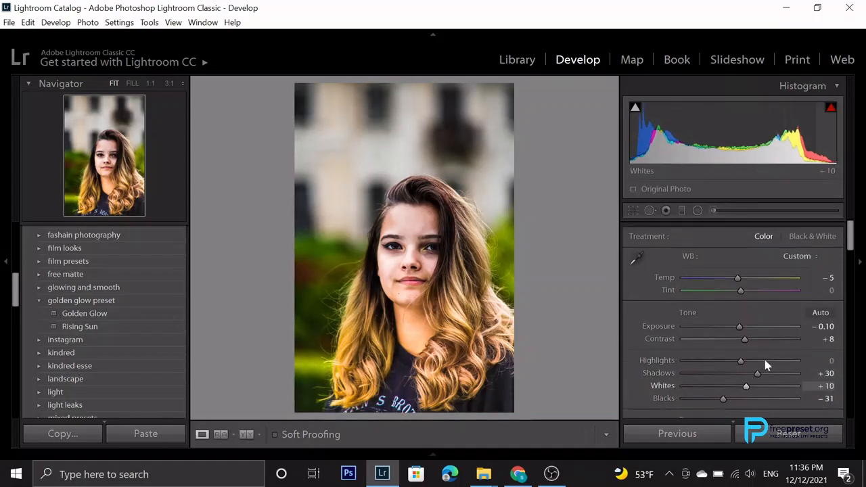
Raise the black point of the RGB tone curve to about 6.7 % output at zero input
drag(851, 235, 851, 257)
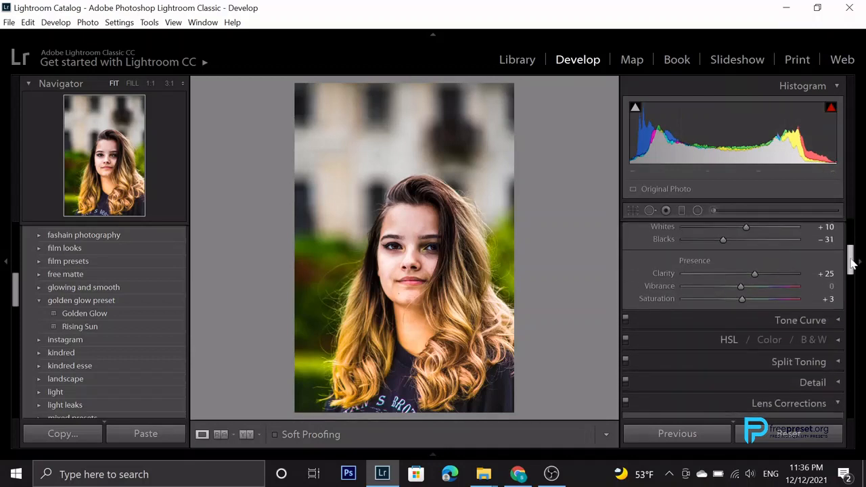
click(836, 325)
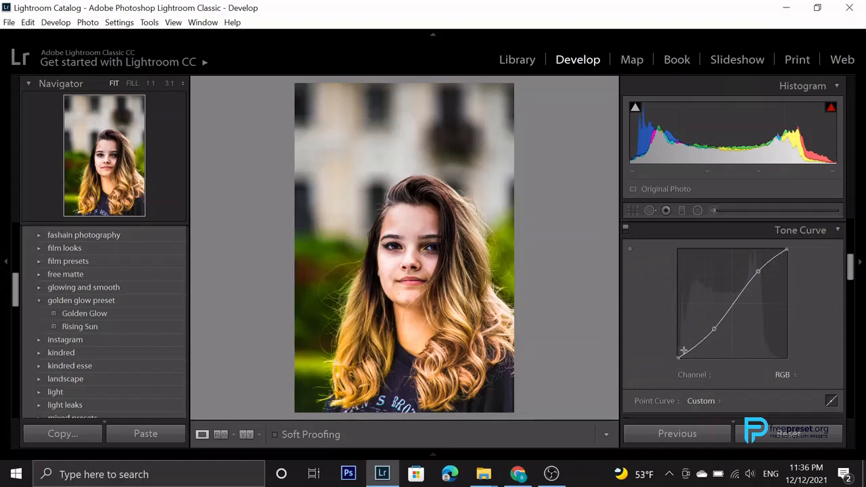
drag(680, 360, 672, 353)
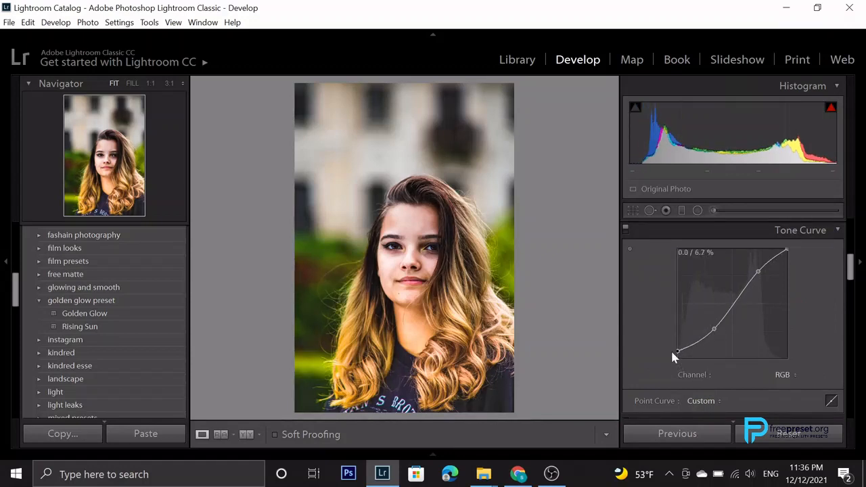
Slightly lower the Orange saturation in the HSL adjustments and raise the Orange luminance to about +7
drag(852, 270, 852, 288)
click(840, 298)
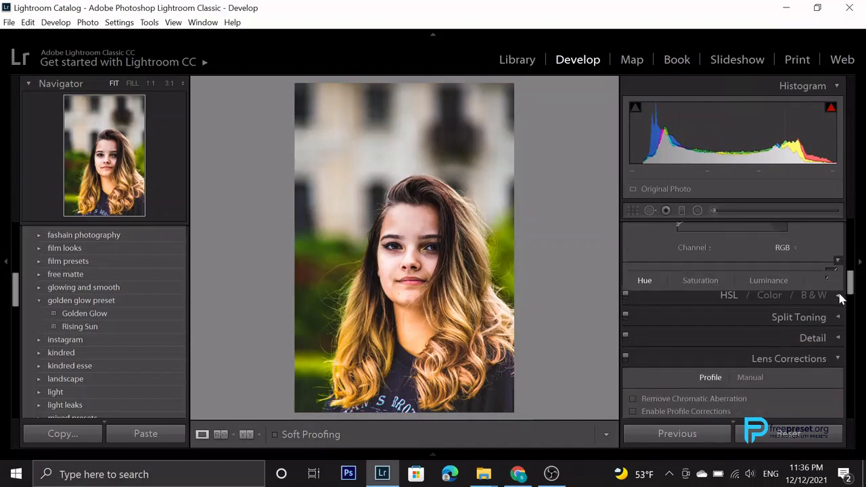
click(710, 283)
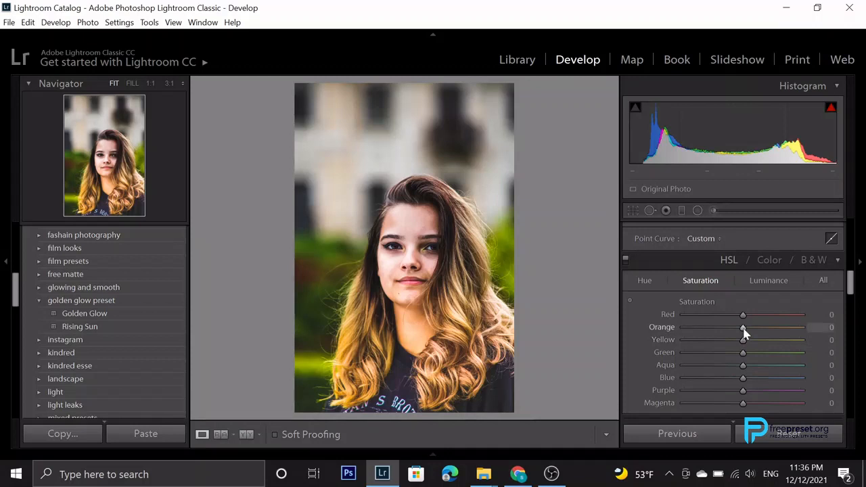
drag(743, 328, 736, 327)
click(761, 280)
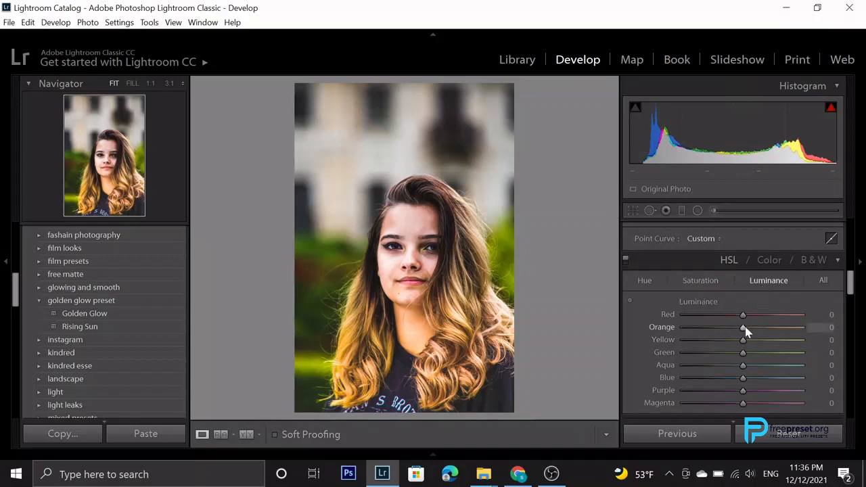
drag(745, 328, 749, 328)
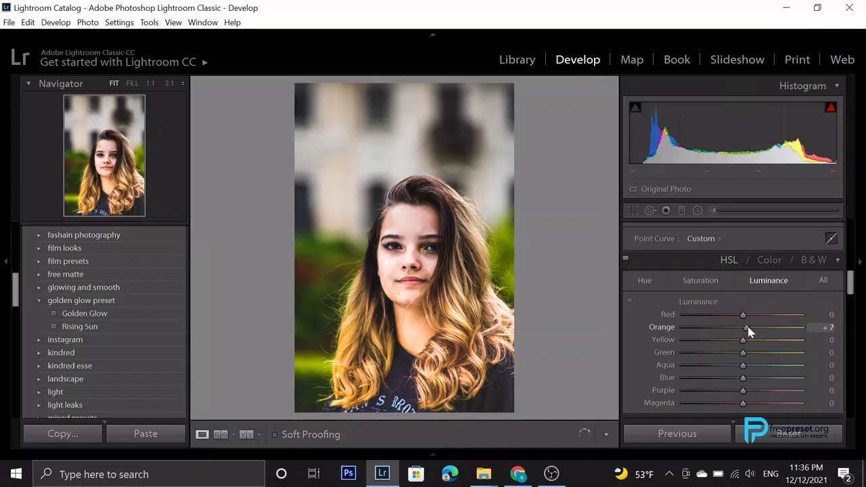
Set the portrait's Split Toning saturation to 5 for both the highlights and the shadows
mouse_move(851, 283)
mouse_down()
mouse_move(852, 309)
mouse_move(852, 295)
mouse_up()
click(845, 311)
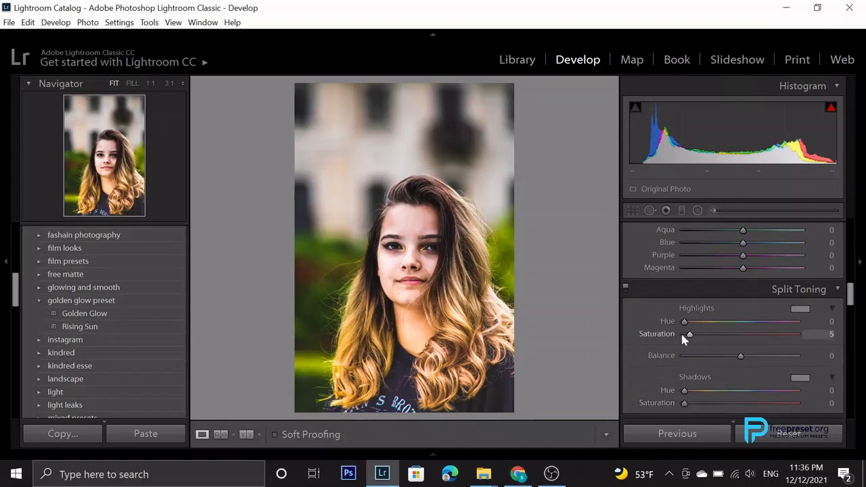
key(Up)
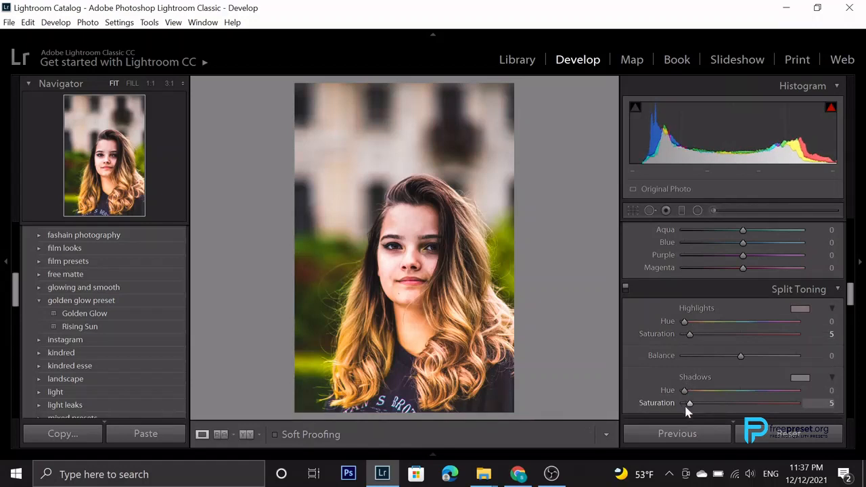
Set the Split Toning shadows to hue 81 and saturation 10
drag(684, 390, 712, 391)
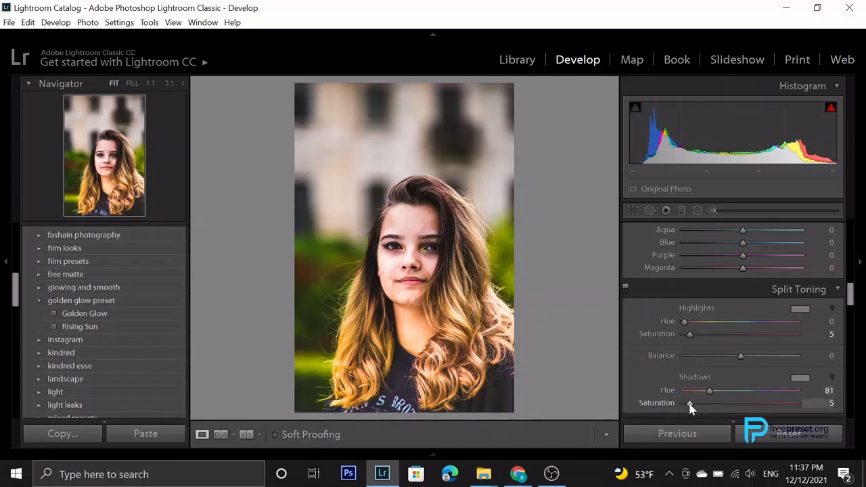
key(Up)
key(Up)
key(Up)
key(Down)
key(Down)
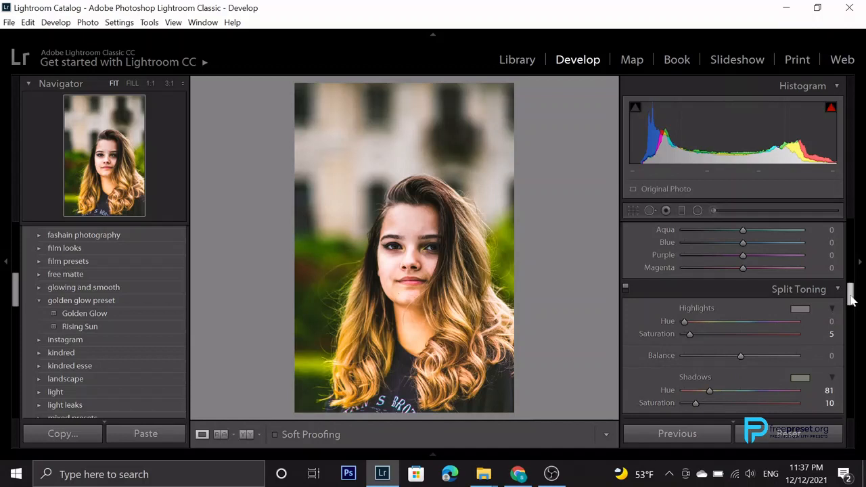
Show the filmstrip and reselect the portrait golden glow (5).jpg
drag(849, 298, 851, 323)
scroll(851, 323, down, 5)
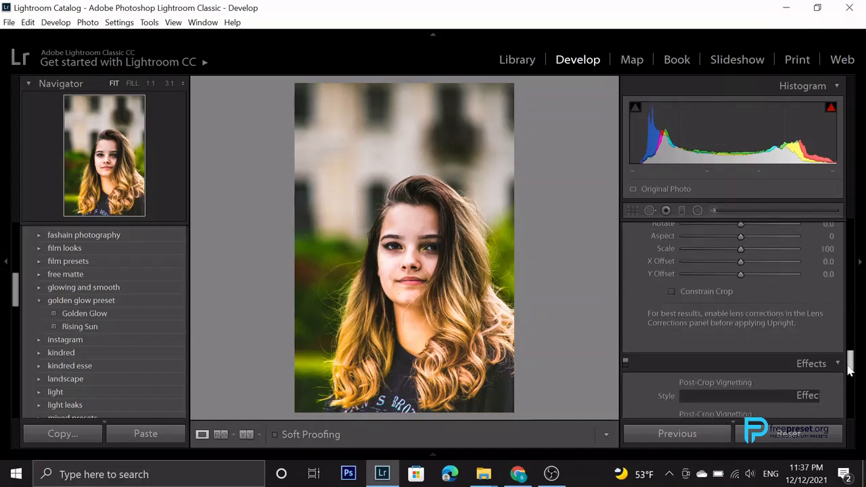
scroll(854, 271, up, 10)
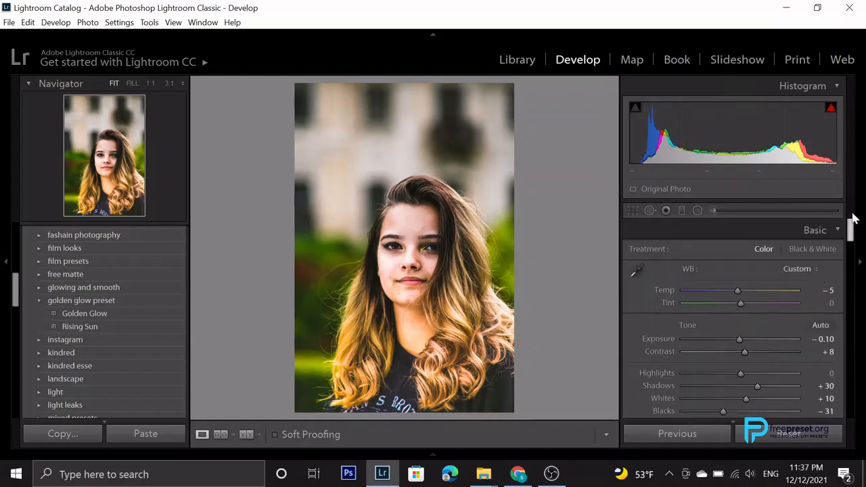
key(Right)
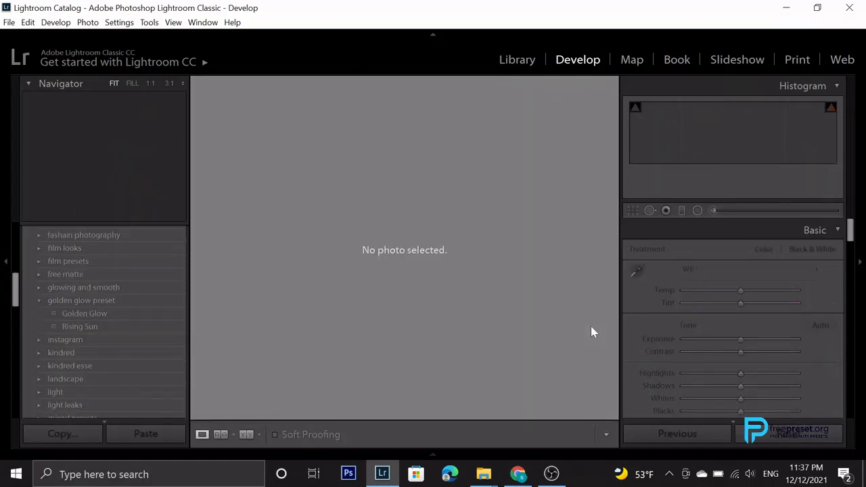
click(432, 455)
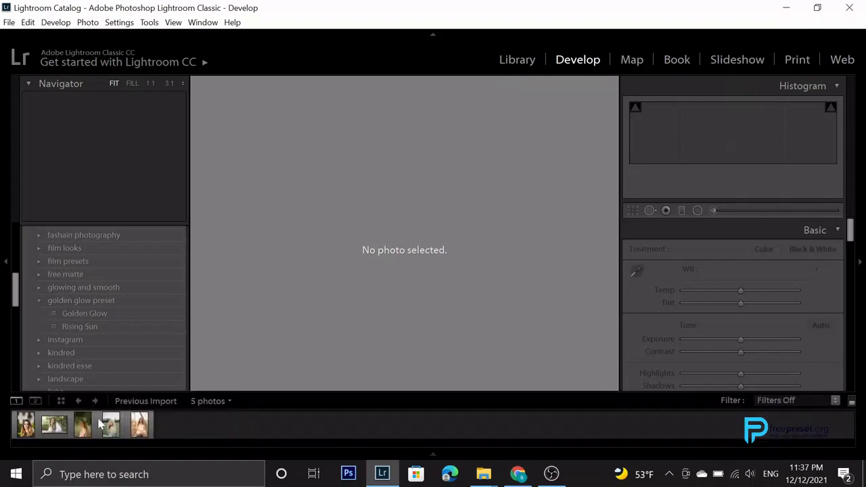
click(22, 420)
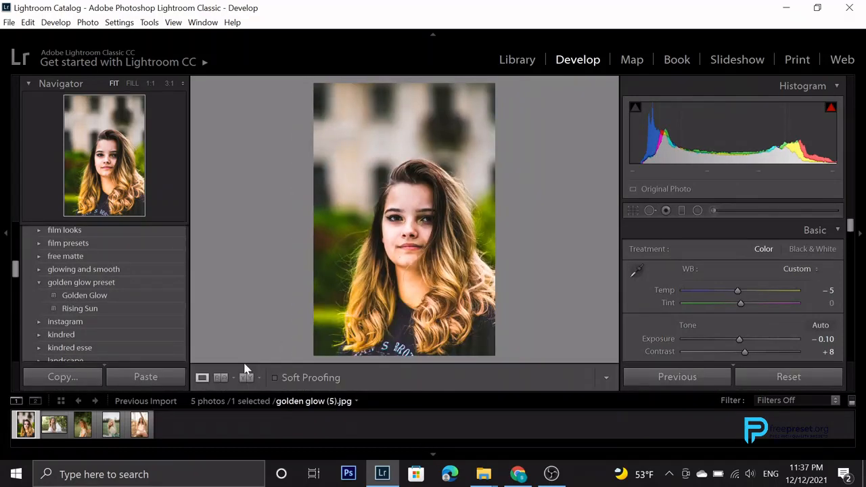
Apply the Golden Glow preset to golden glow (2).jpg and set its Temp to -10
click(52, 427)
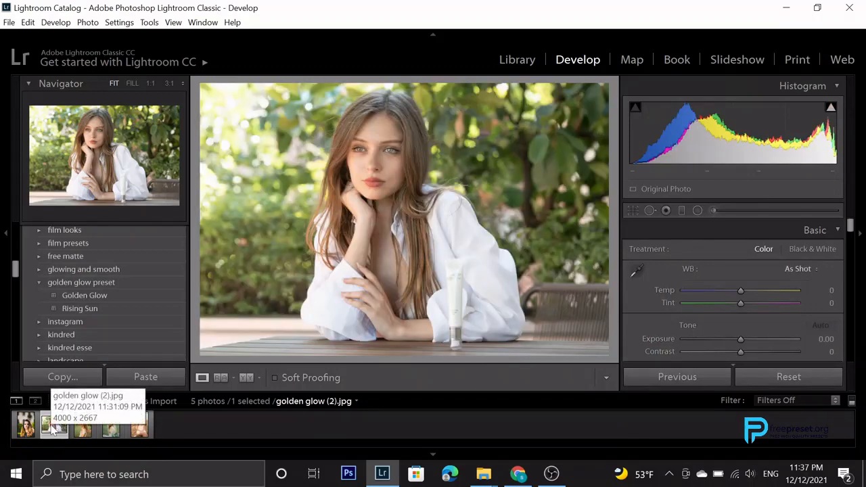
click(76, 296)
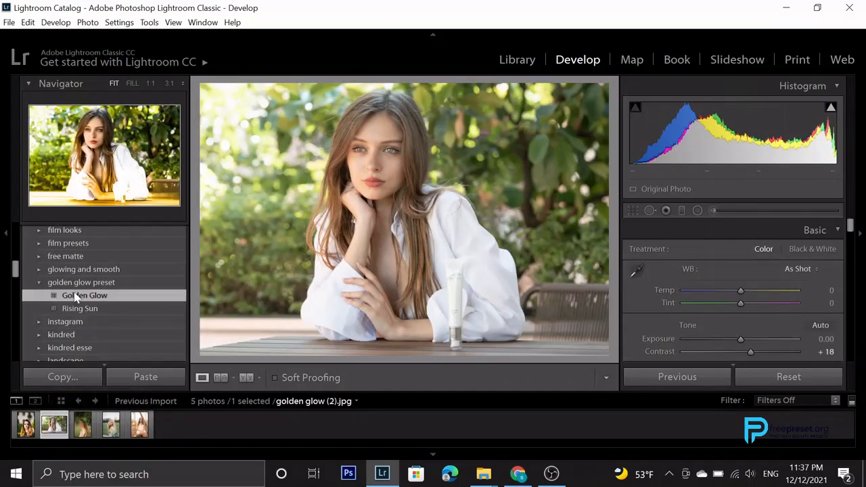
click(76, 296)
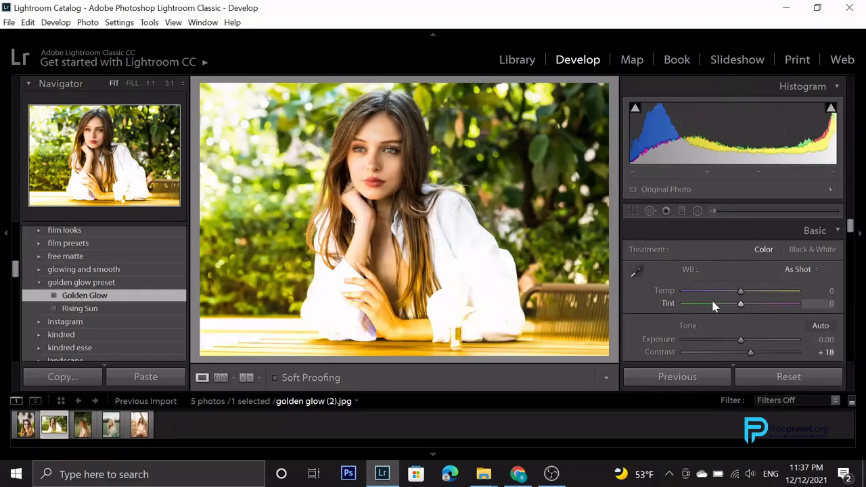
drag(741, 293, 734, 293)
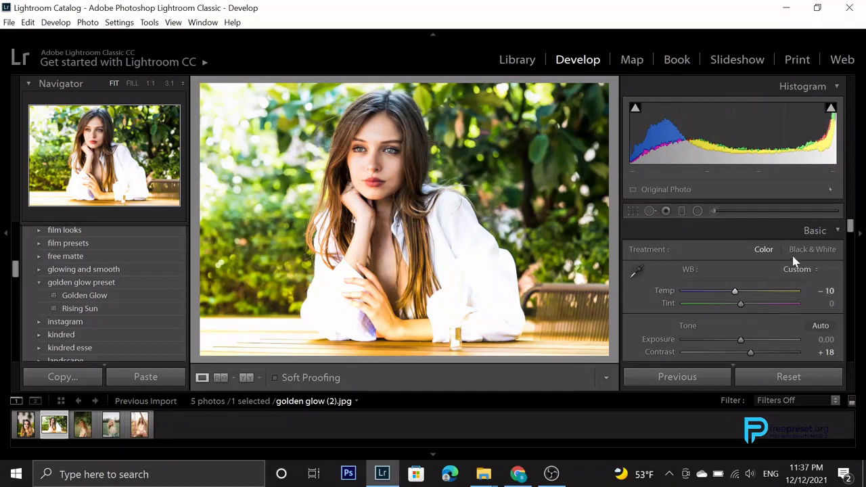
Apply the Golden Glow preset to golden glow (3).jpg and set its Temp to -20
key(Right)
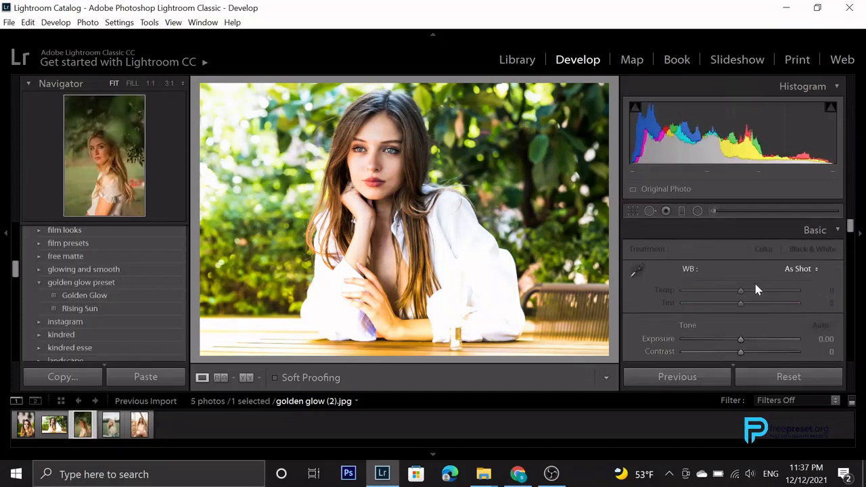
click(127, 296)
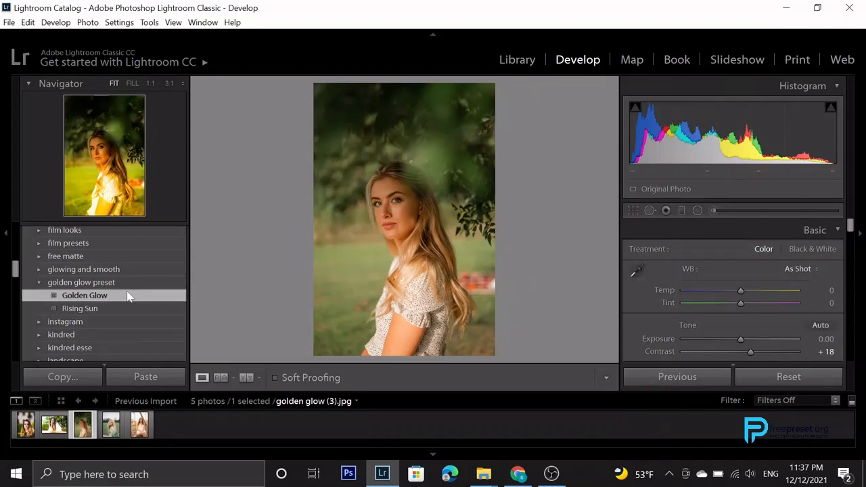
click(129, 296)
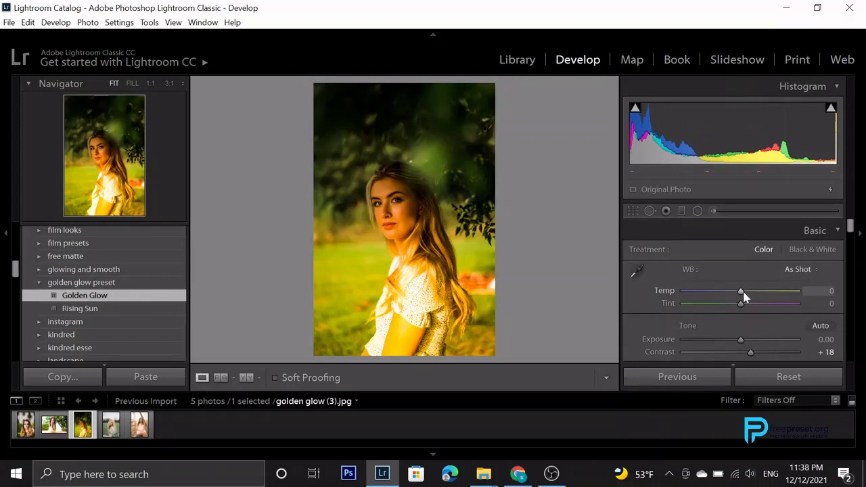
key(Down)
key(Down)
key(Down)
key(Down)
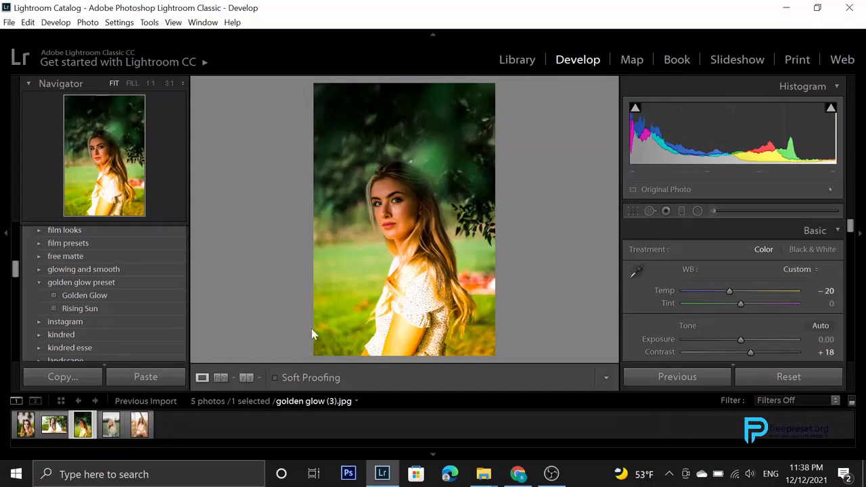
Apply the Golden Glow preset to golden glow (4).jpg and set its Green luminance to -25
click(105, 437)
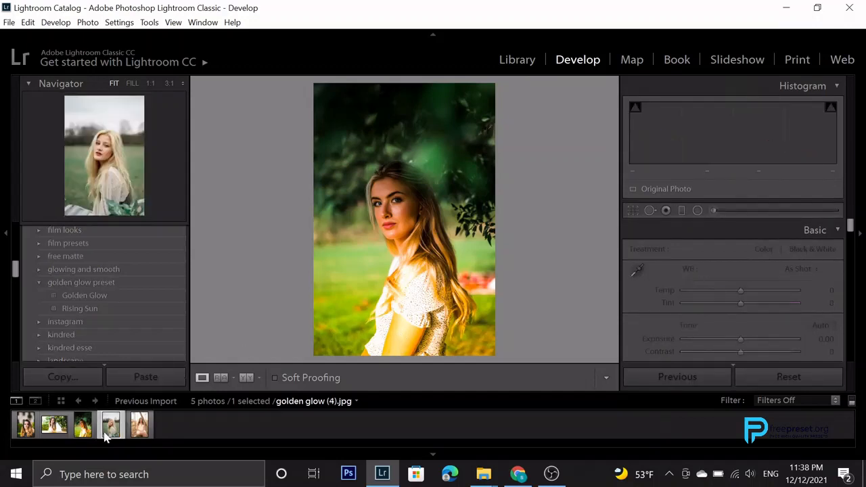
click(110, 296)
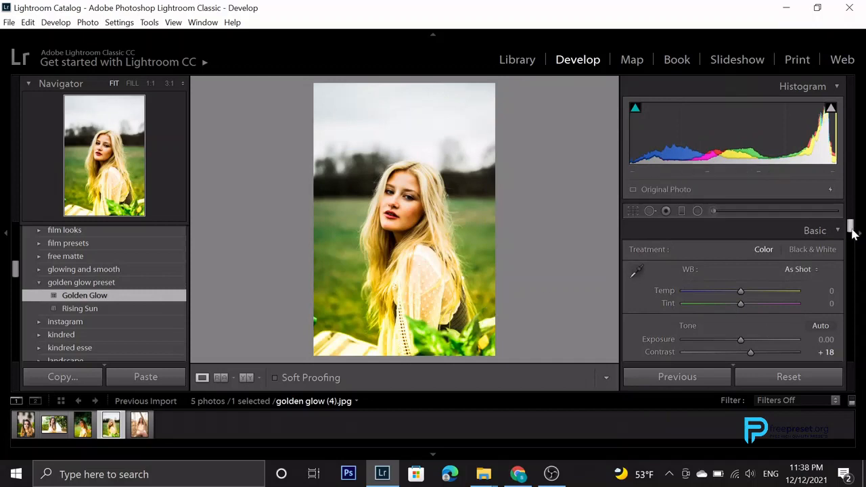
drag(852, 228, 851, 271)
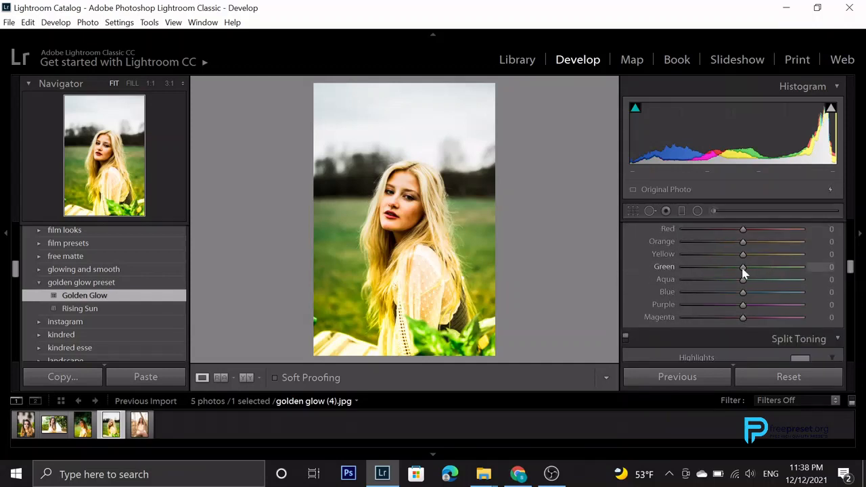
drag(742, 269, 727, 270)
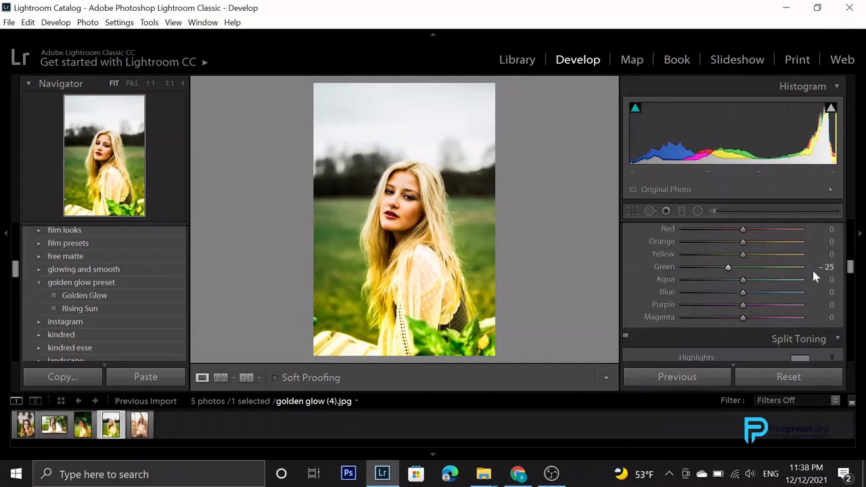
Set the Green saturation of golden glow (4).jpg to -50 in the HSL adjustments
scroll(813, 273, up, 1)
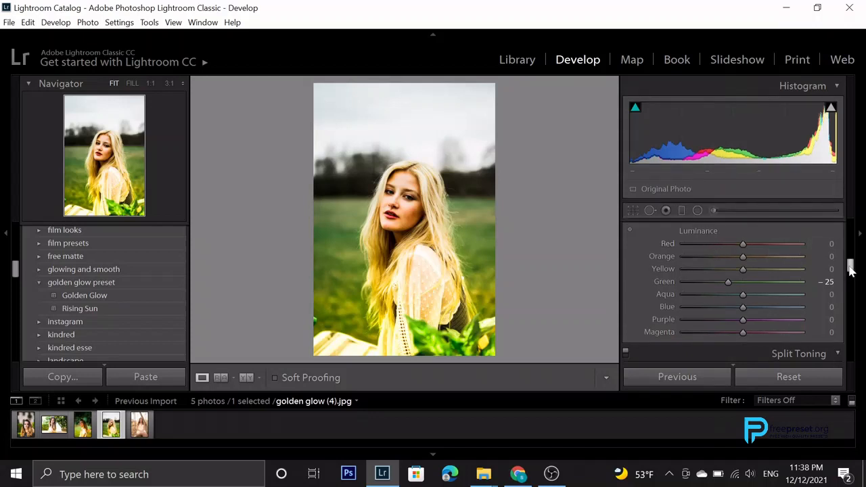
scroll(851, 270, up, 3)
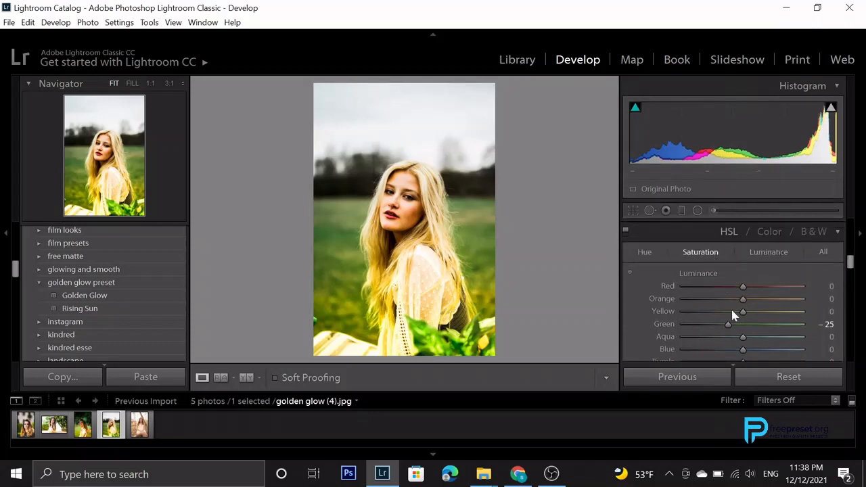
key(Down)
key(Down)
key(Down)
key(Down)
key(Down)
key(Down)
key(Down)
key(Down)
key(Down)
key(Down)
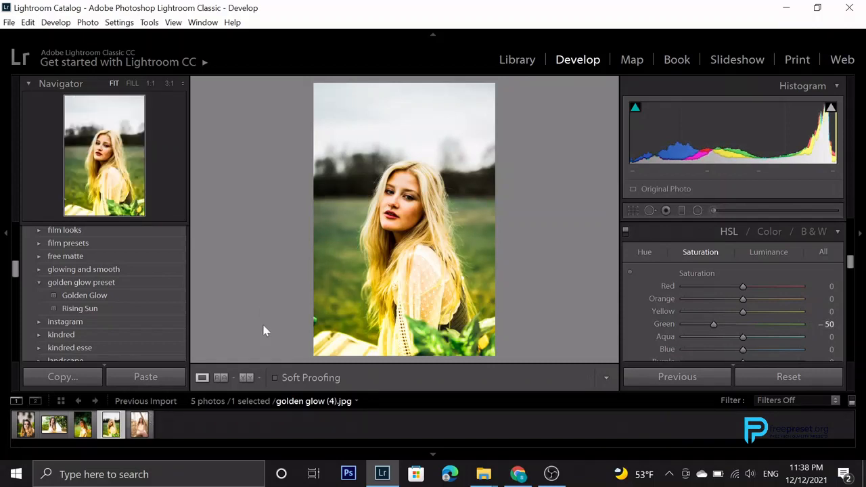
Apply the Golden Glow preset to golden glow (1).jpg and set its HSL saturation to -100 for Green and -50 for Yellow
click(142, 424)
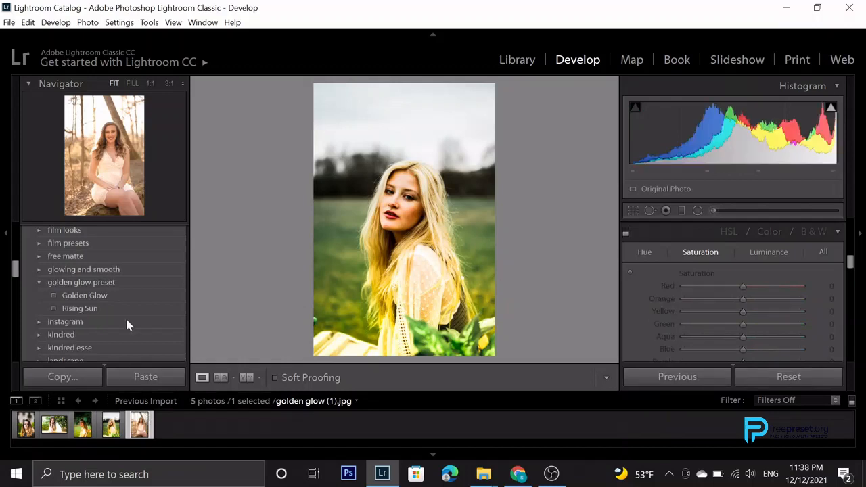
click(112, 295)
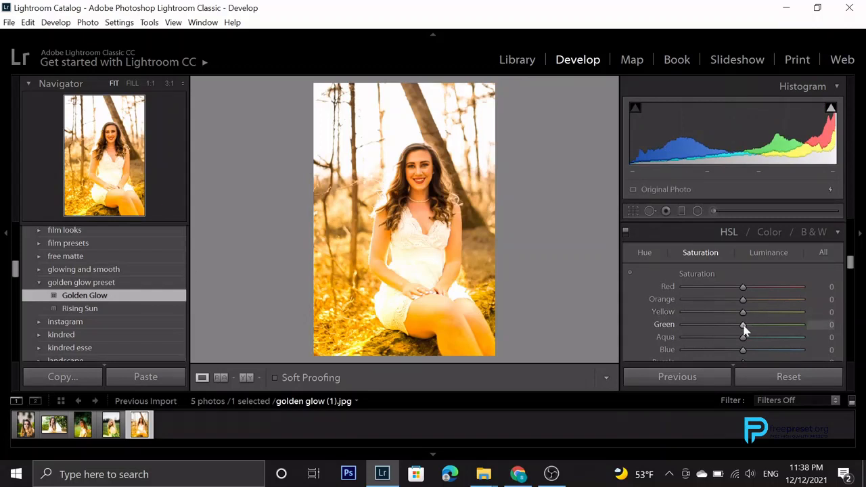
drag(743, 325, 661, 328)
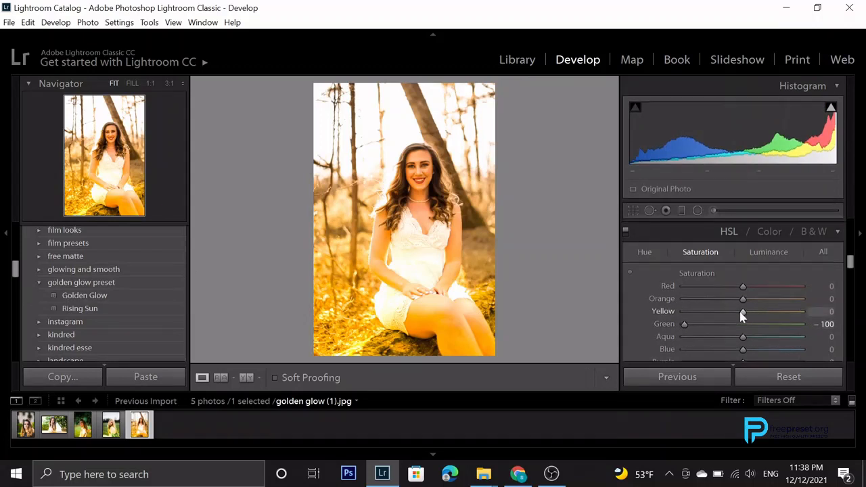
drag(714, 315, 712, 318)
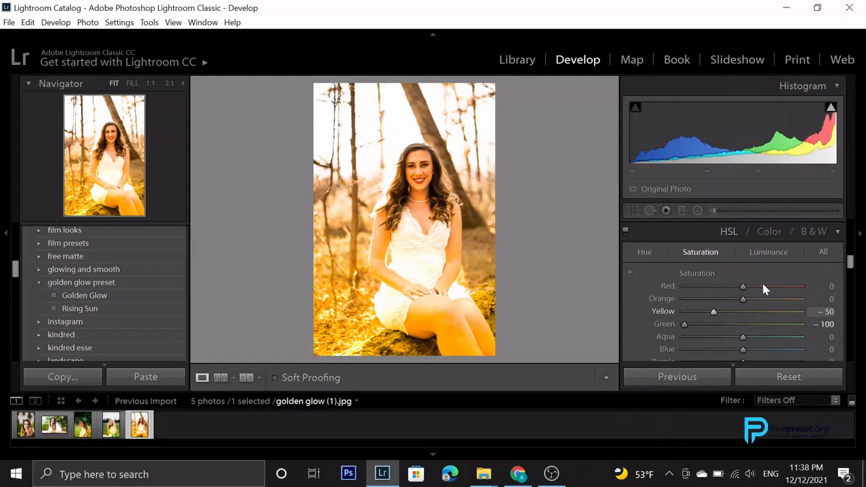
Set the Temp of golden glow (1).jpg to -5
scroll(785, 290, up, 3)
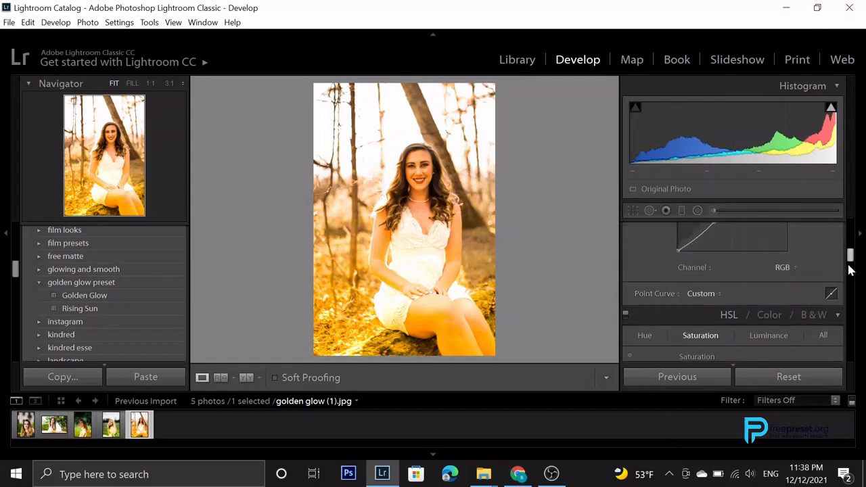
scroll(728, 292, up, 5)
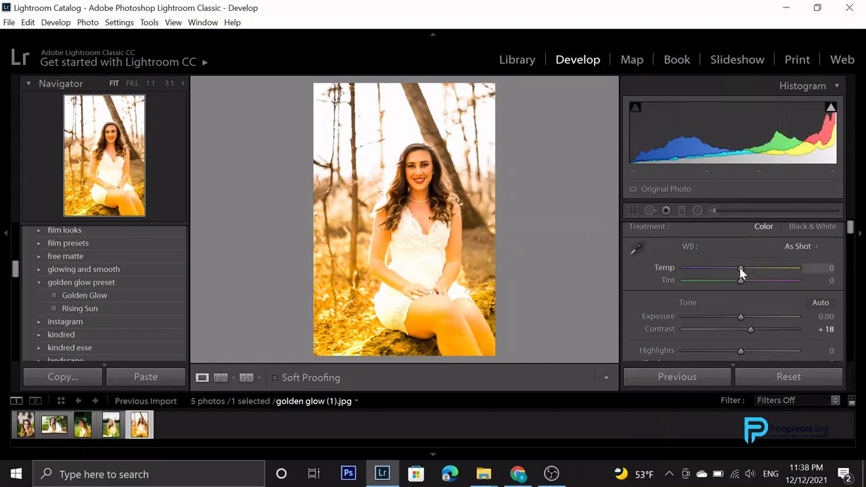
key(Down)
key(Down)
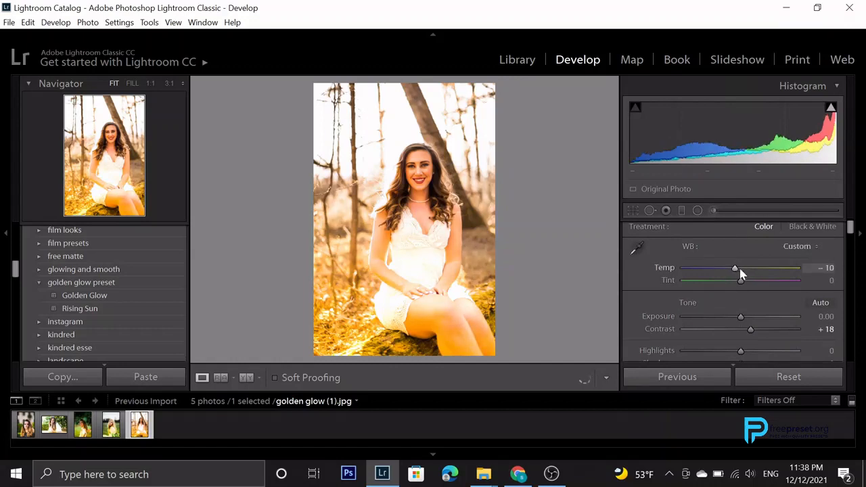
key(Up)
key(Up)
key(Down)
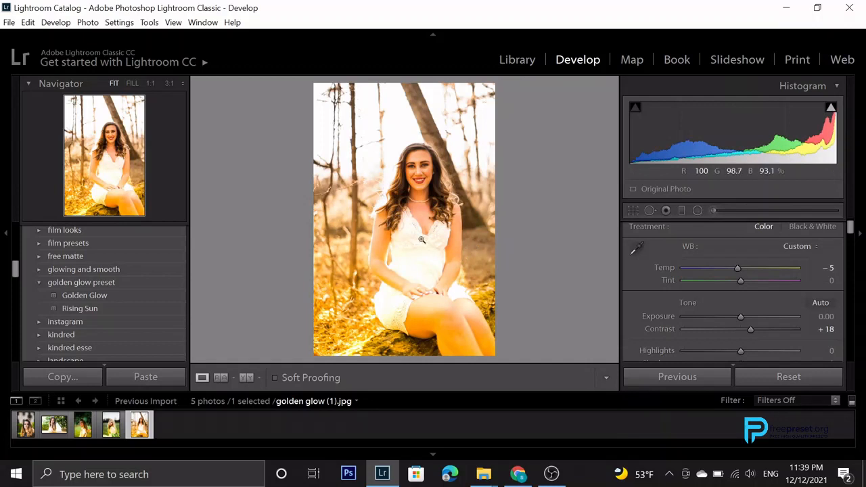
Review the edited photos one after another to compare the Golden Glow look
click(50, 431)
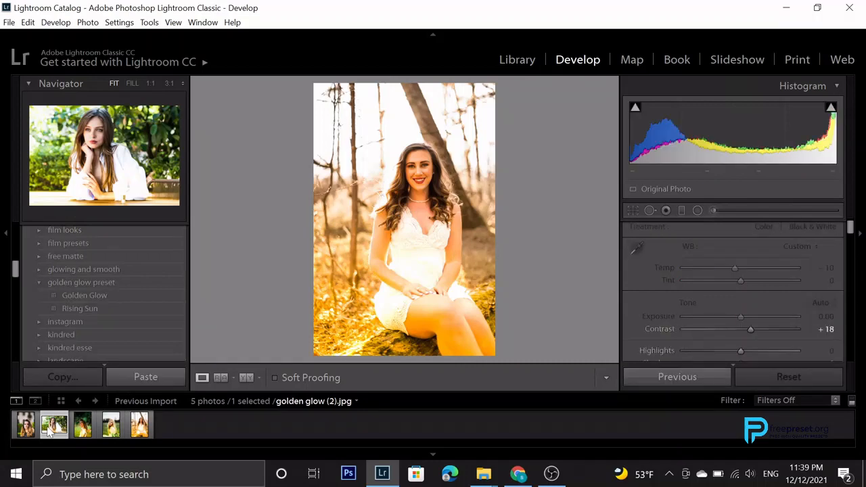
click(25, 433)
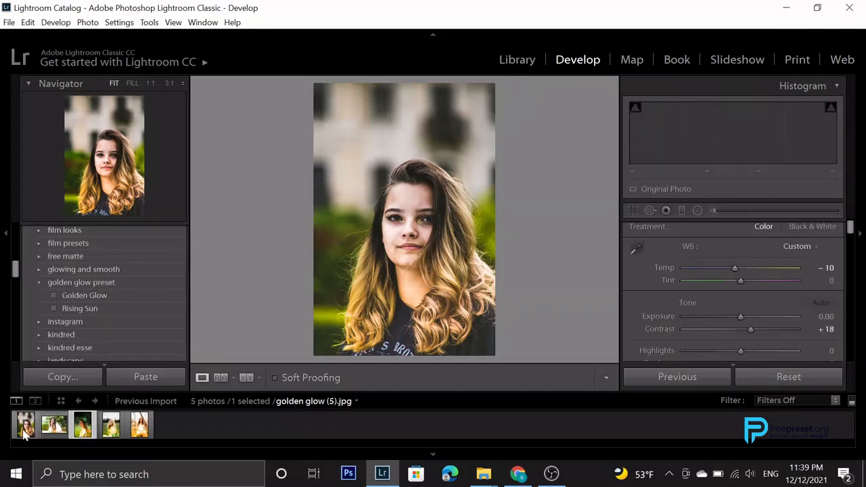
key(Right)
key(Right)
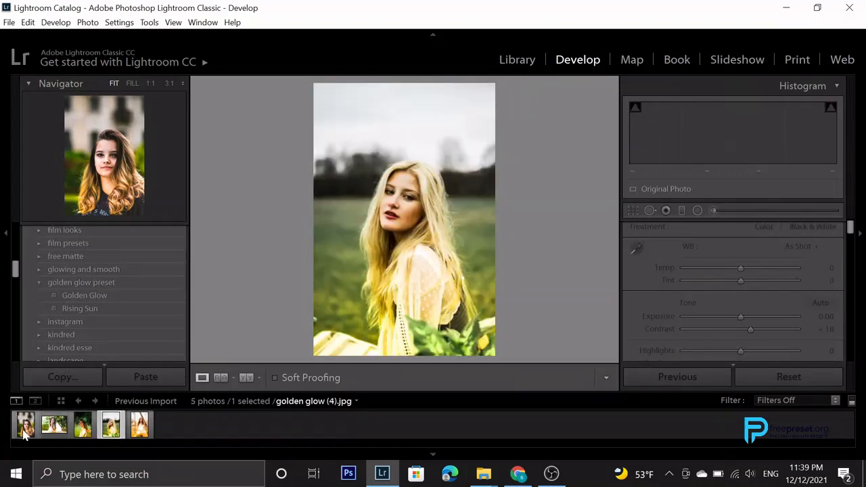
Select all five edited portraits in the filmstrip and open the export settings for them
key(Right)
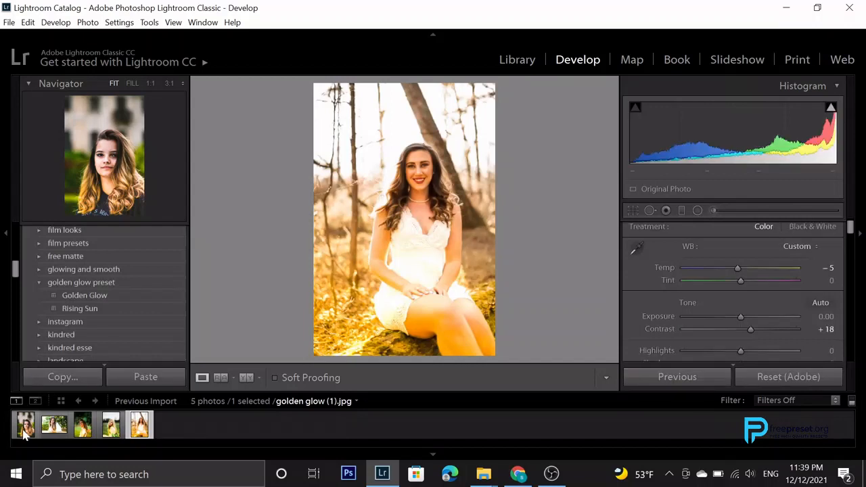
key(shift+Left)
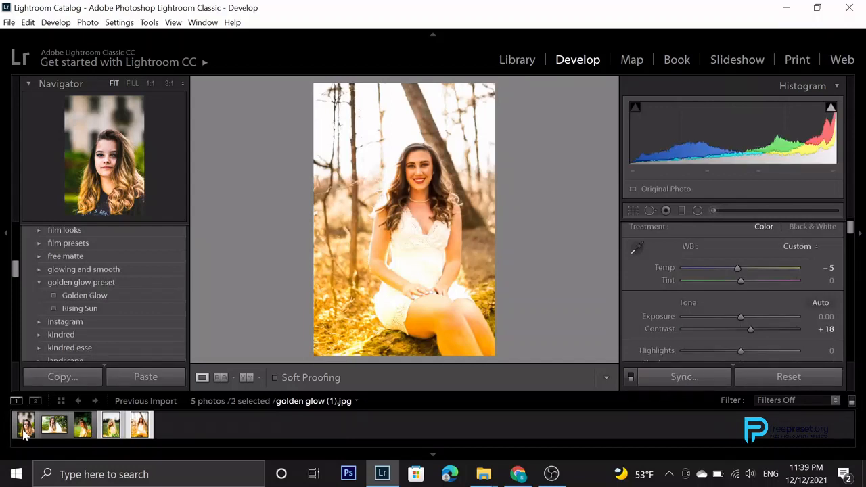
key(shift+Left)
key(shift+Left)
key(shift+Left)
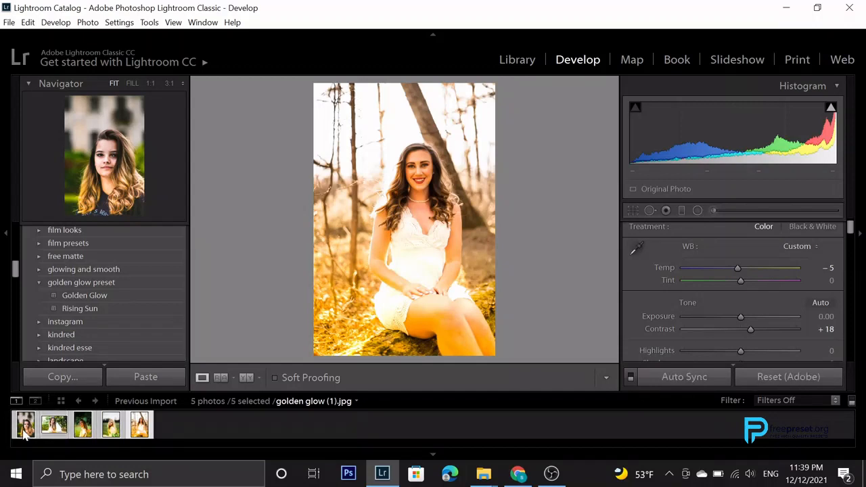
click(9, 24)
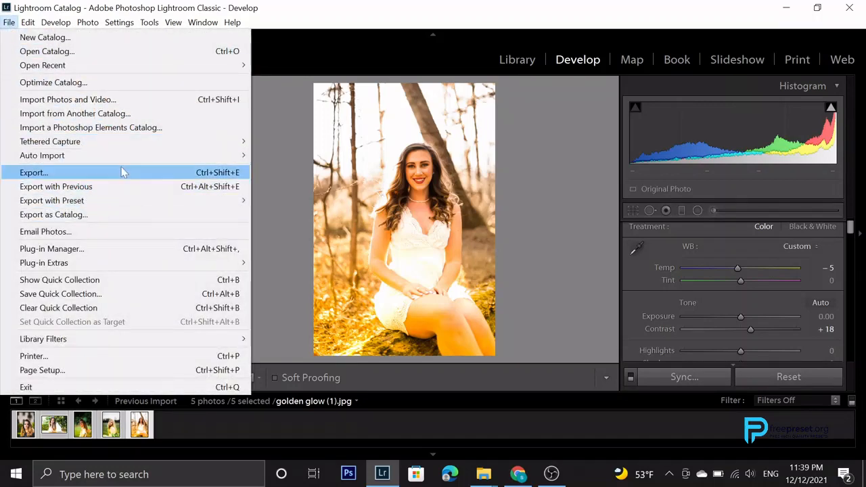
click(34, 172)
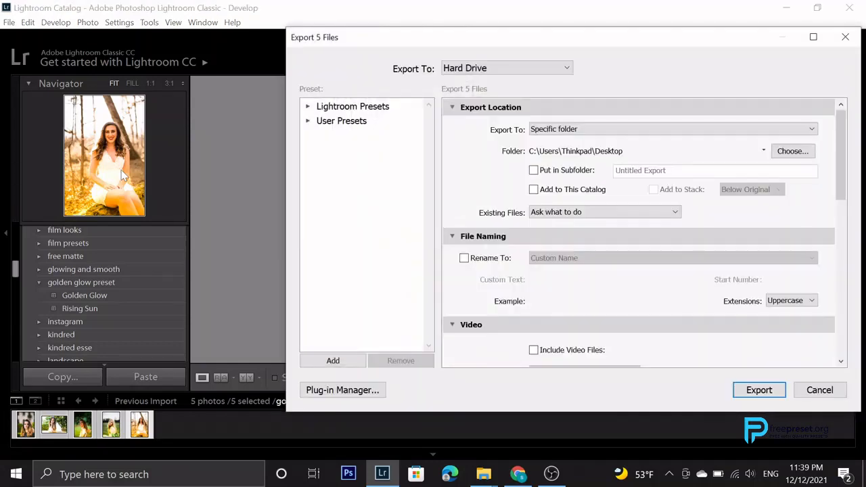
Export the five photos to the same folder as the originals, in a subfolder named final
click(725, 132)
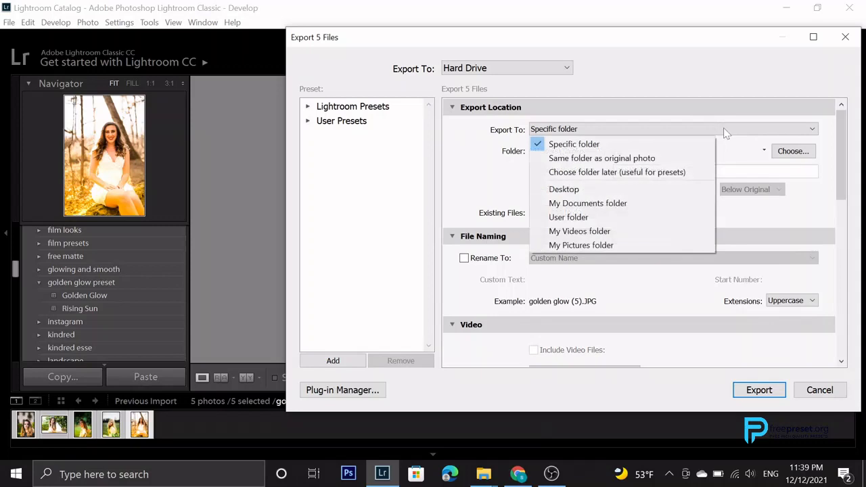
click(643, 159)
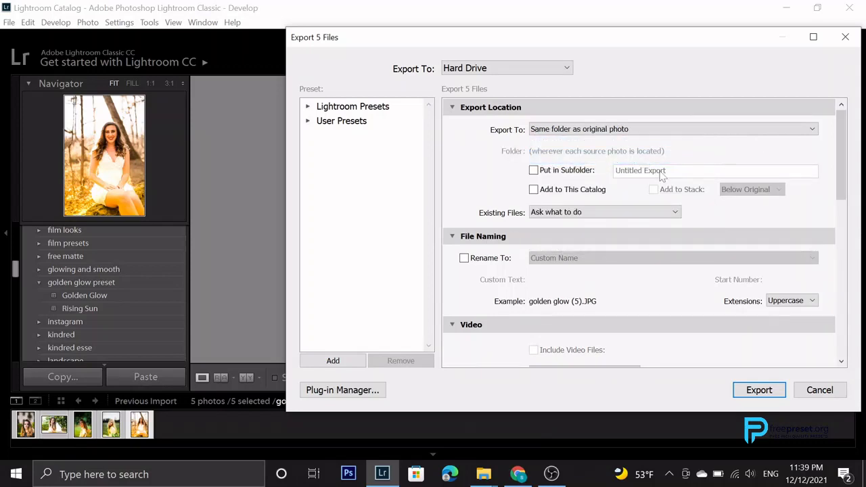
click(533, 169)
click(646, 171)
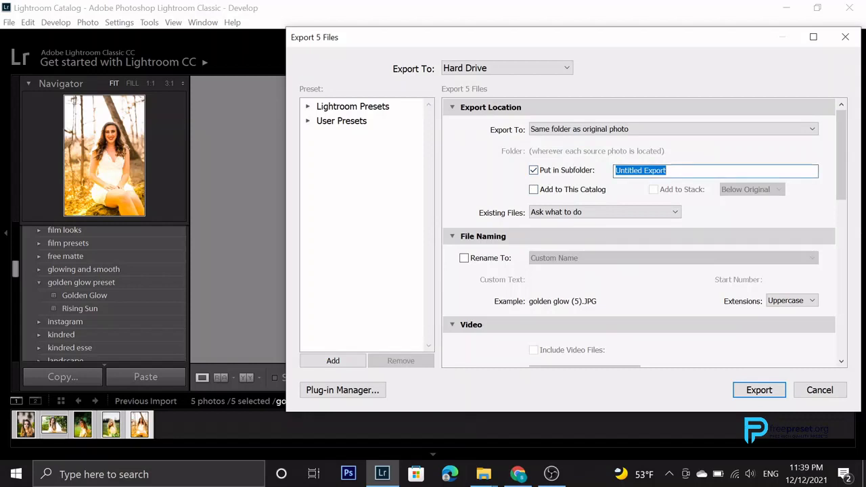
key(BackSpace)
text(final)
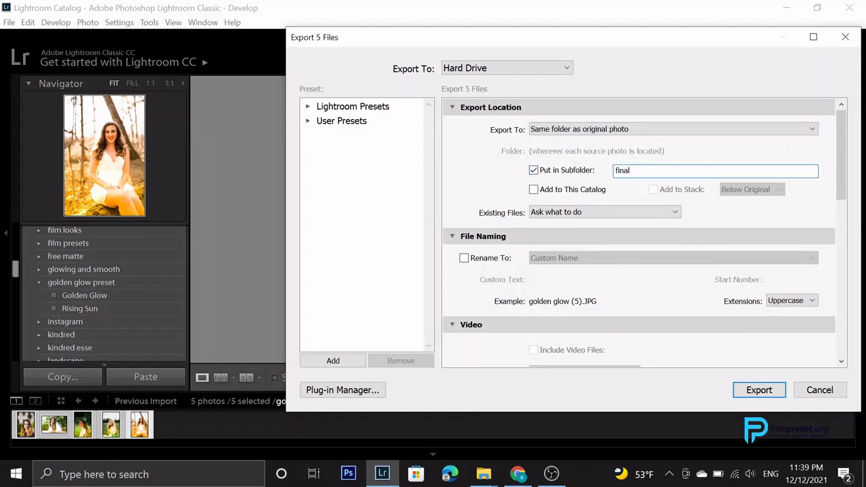
scroll(735, 270, down, 10)
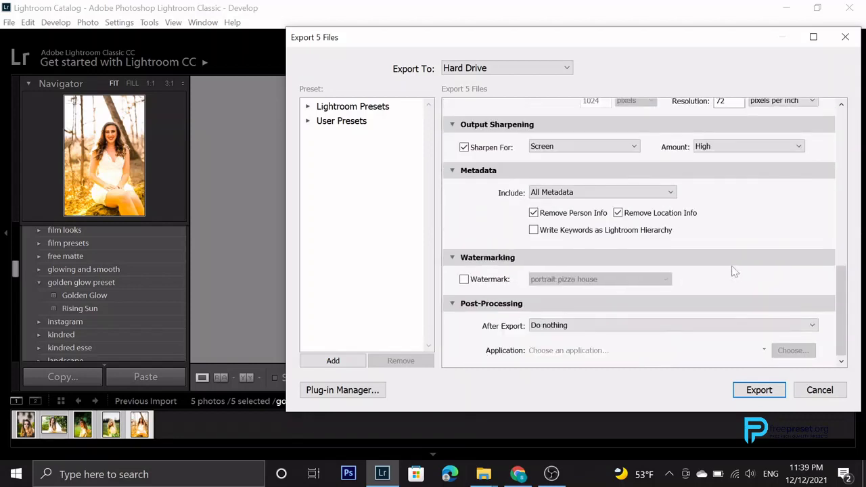
click(764, 391)
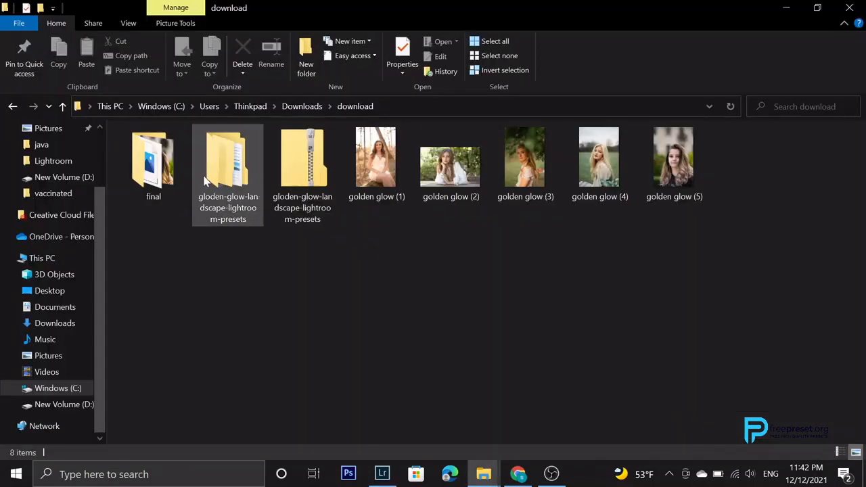
Open the final folder in File Explorer and inspect the exported golden glow (1) image full screen and zoomed in, closing it when done
click(162, 157)
double_click(162, 157)
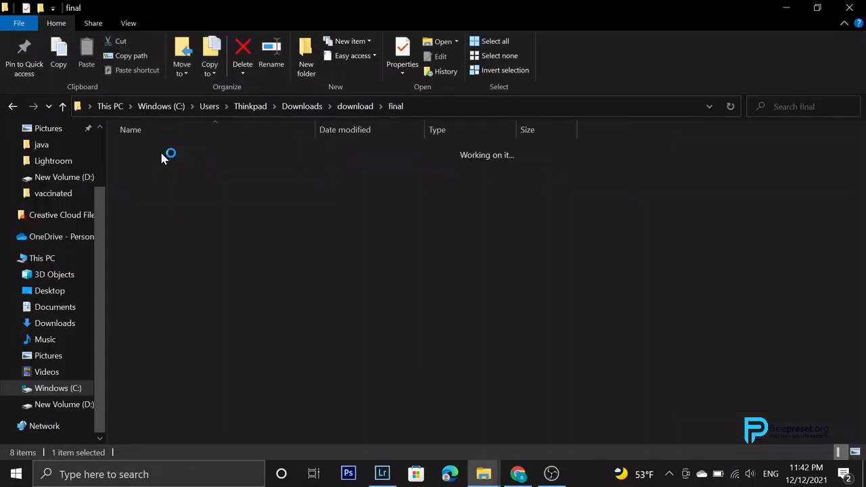
double_click(162, 157)
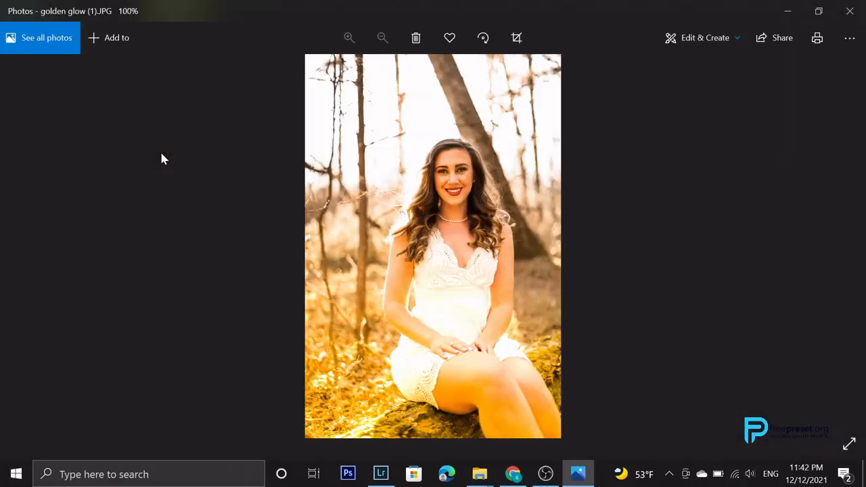
click(850, 448)
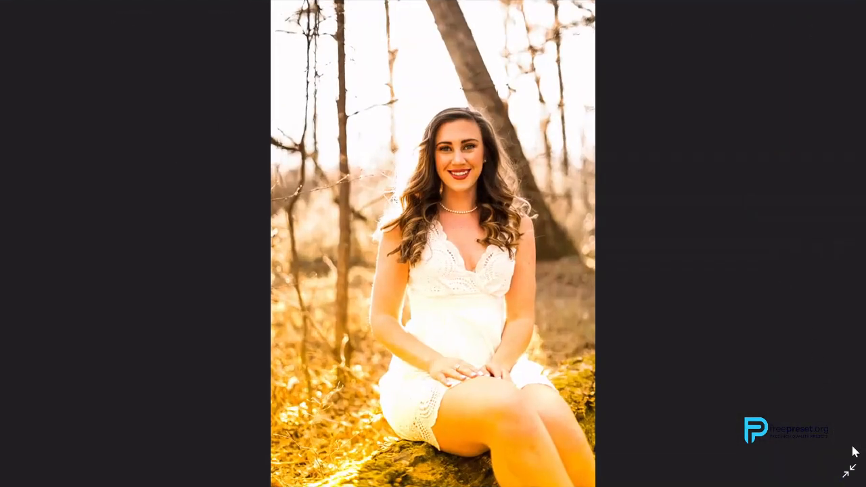
double_click(443, 186)
double_click(443, 192)
key(Escape)
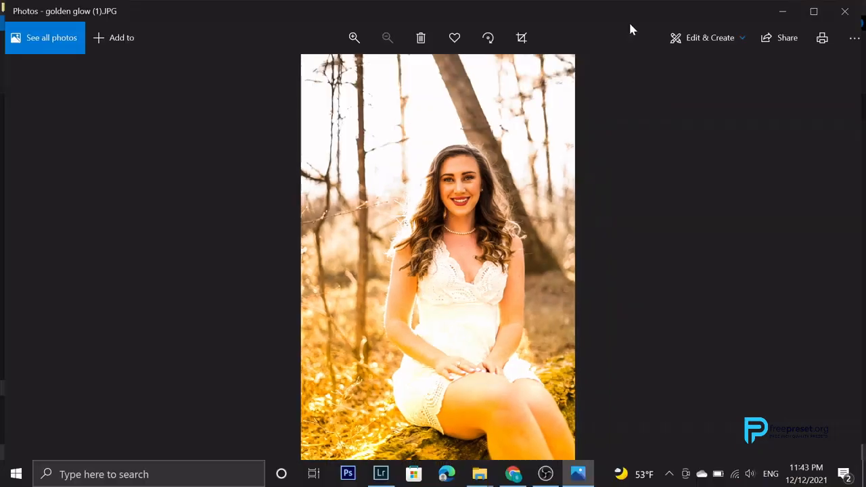
key(alt+F4)
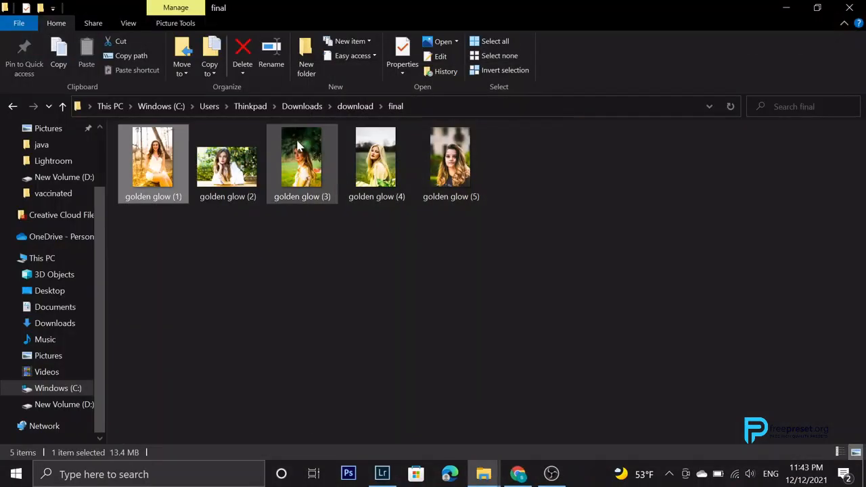
Open the exported golden glow (2), (3), (4) and (5) images one after another to check them
click(230, 161)
double_click(230, 160)
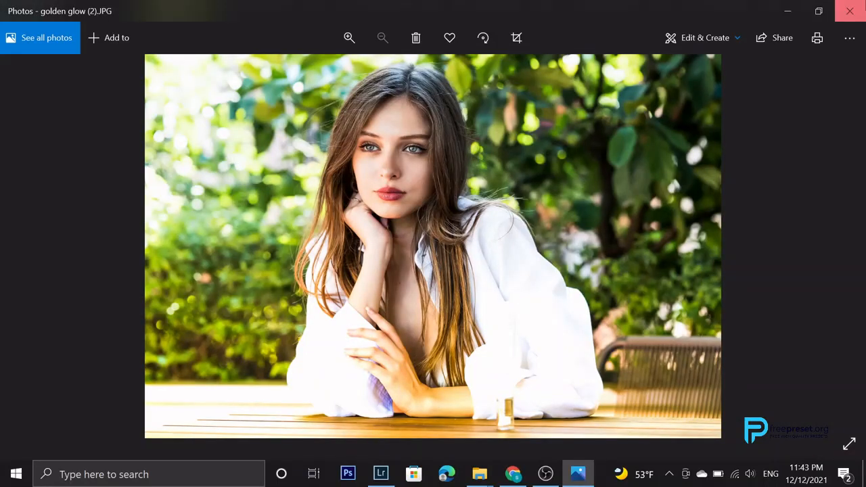
click(849, 11)
click(304, 169)
double_click(305, 169)
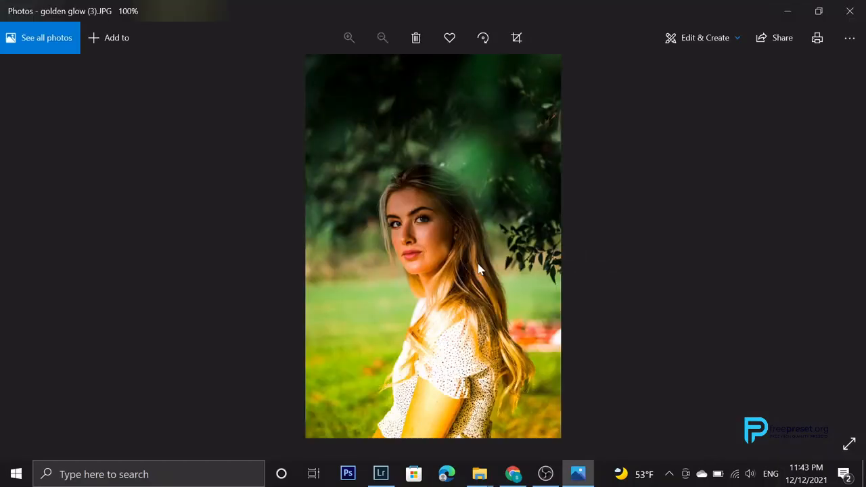
click(849, 11)
click(380, 171)
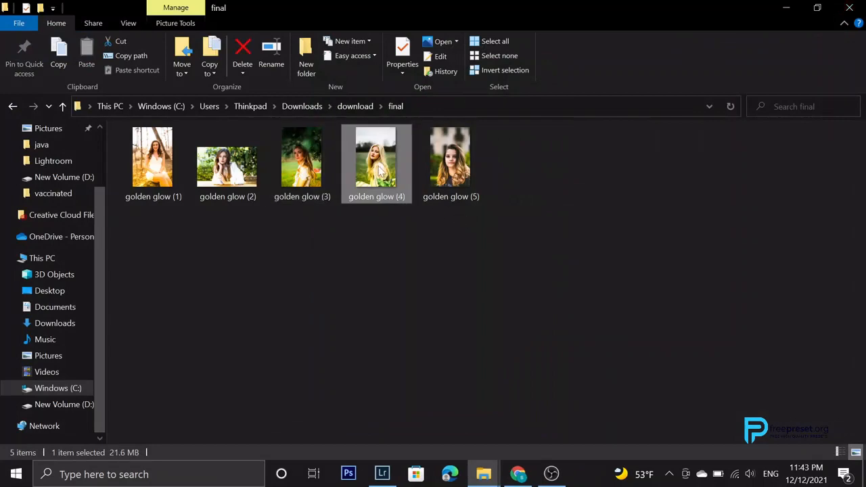
double_click(379, 171)
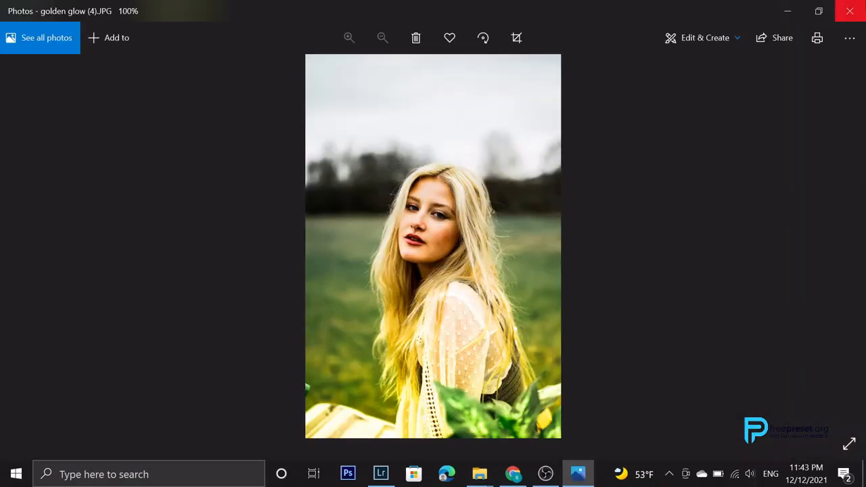
click(850, 11)
click(425, 162)
double_click(424, 163)
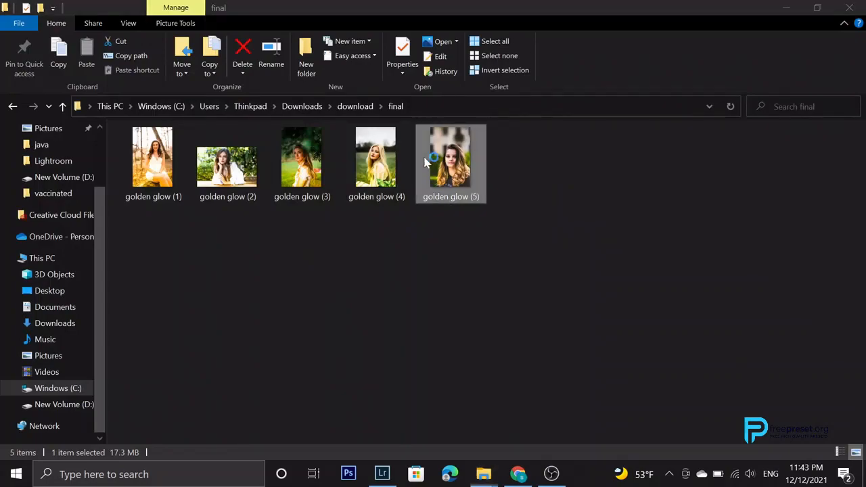